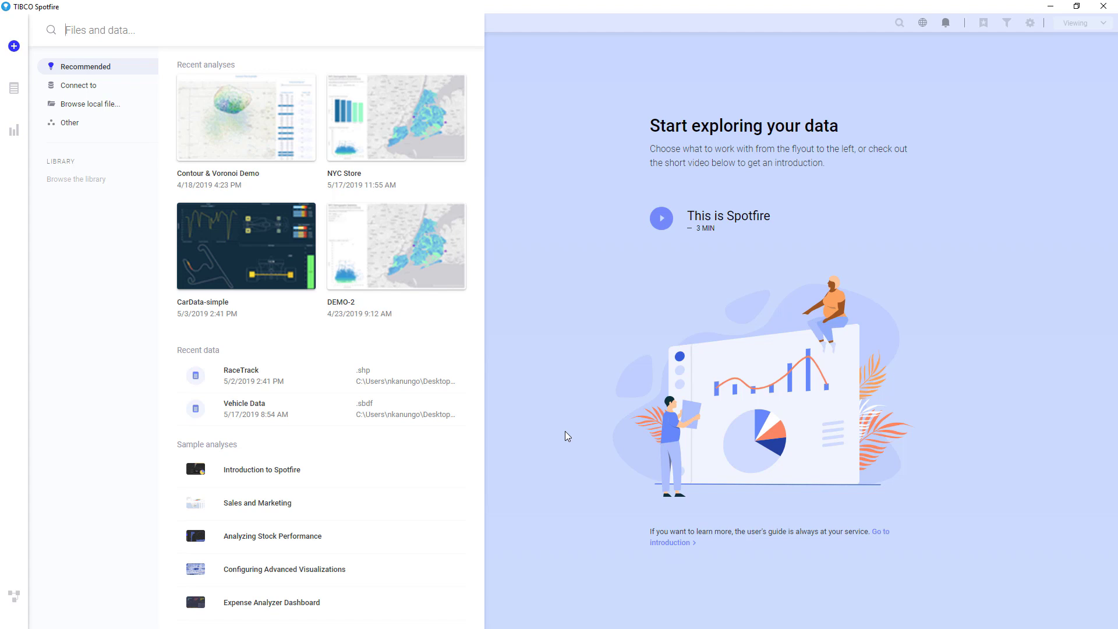
Step: Create a new TIBCO Spotfire Data Streams connection and log in with the account username and password
click(100, 89)
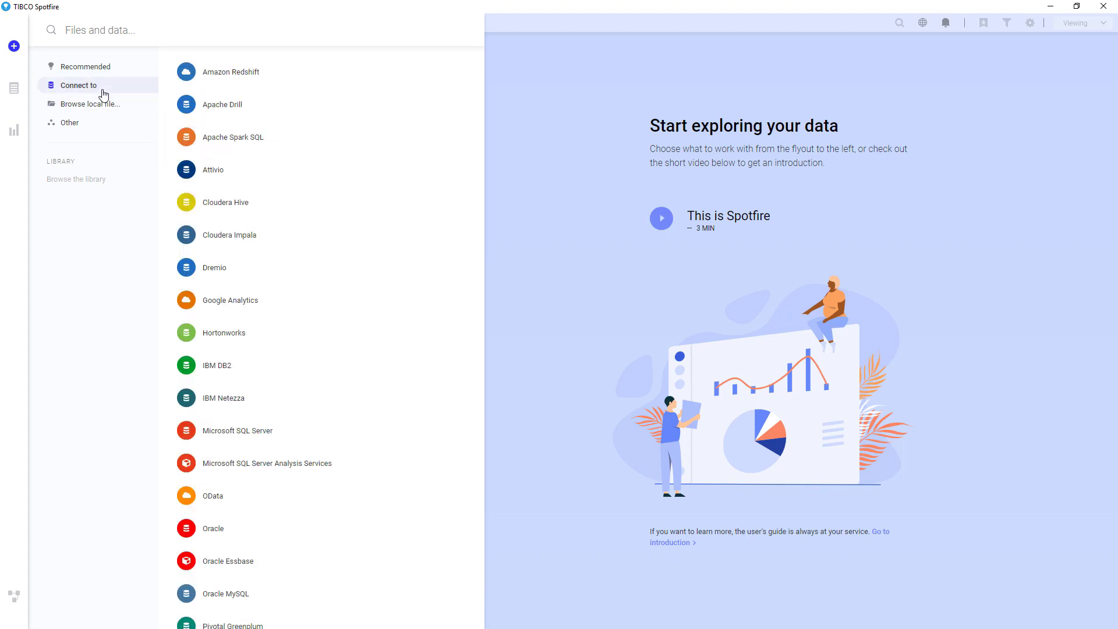
scroll(282, 132, down, 7)
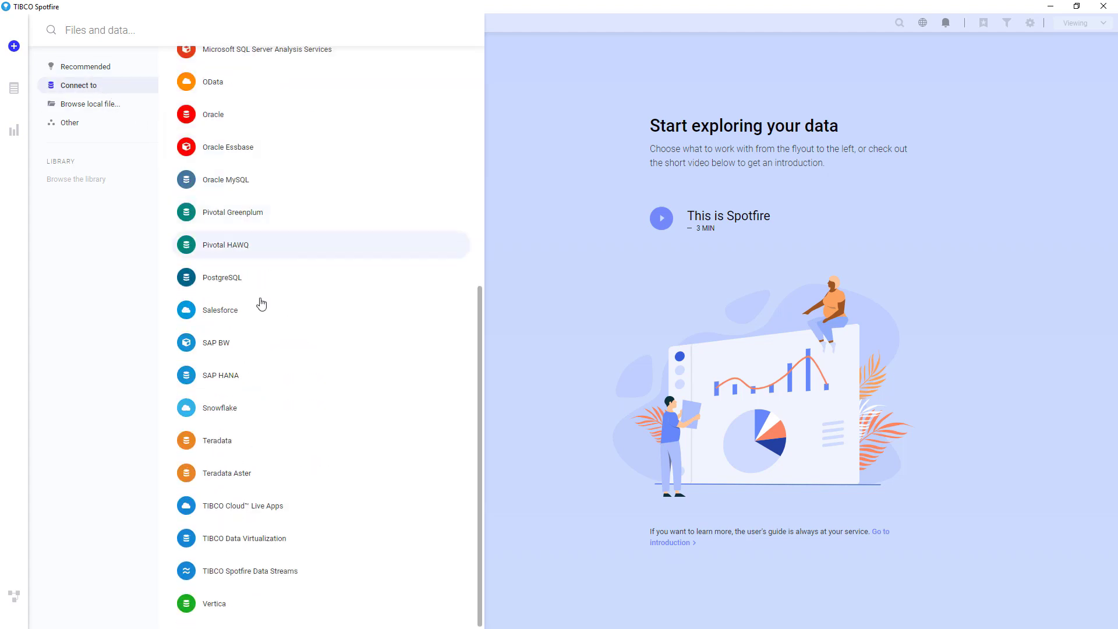
click(222, 583)
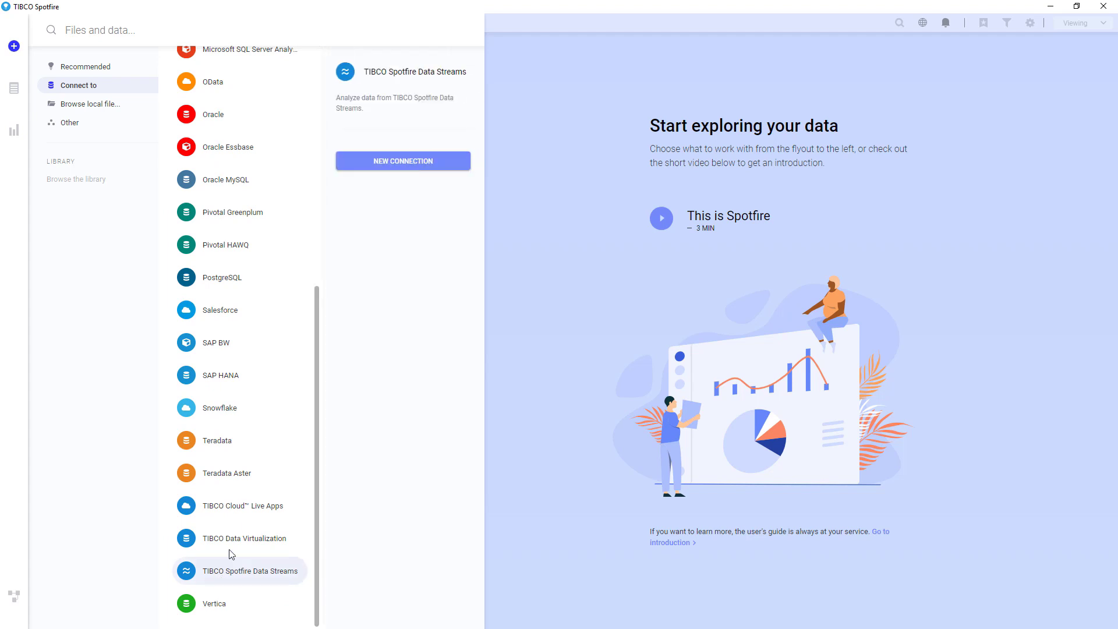
click(364, 165)
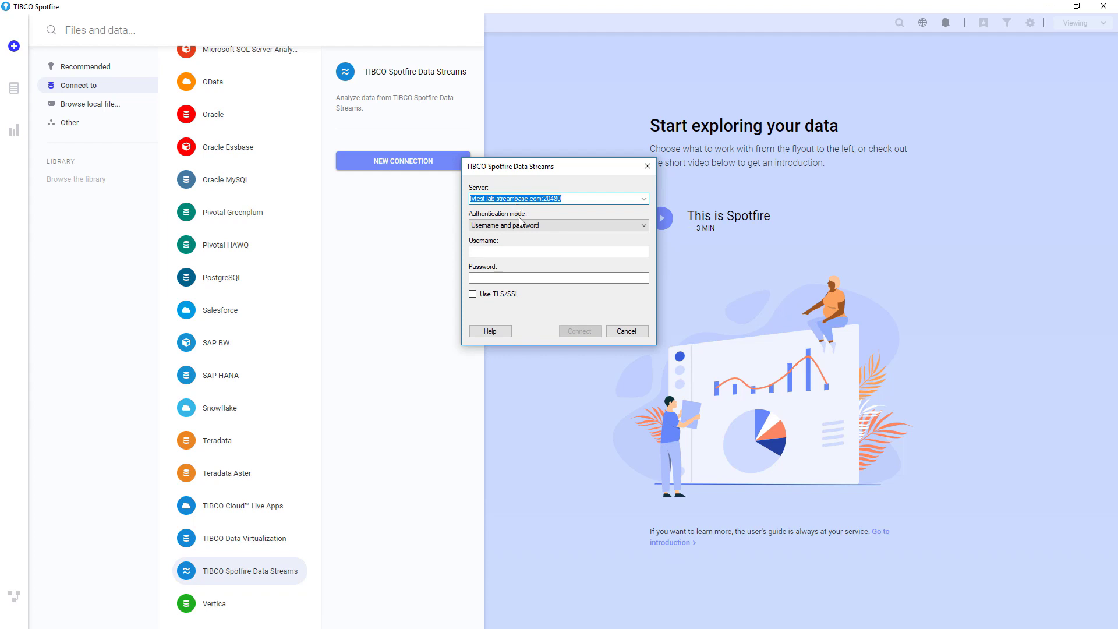
click(524, 251)
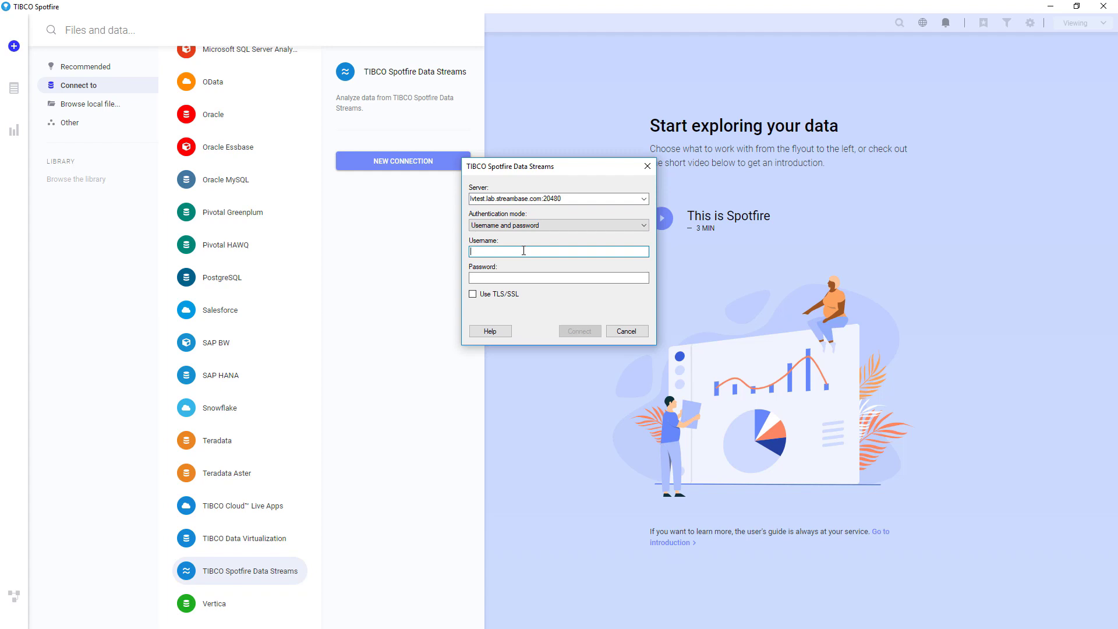
text(cardata)
key(Tab)
text(cardata)
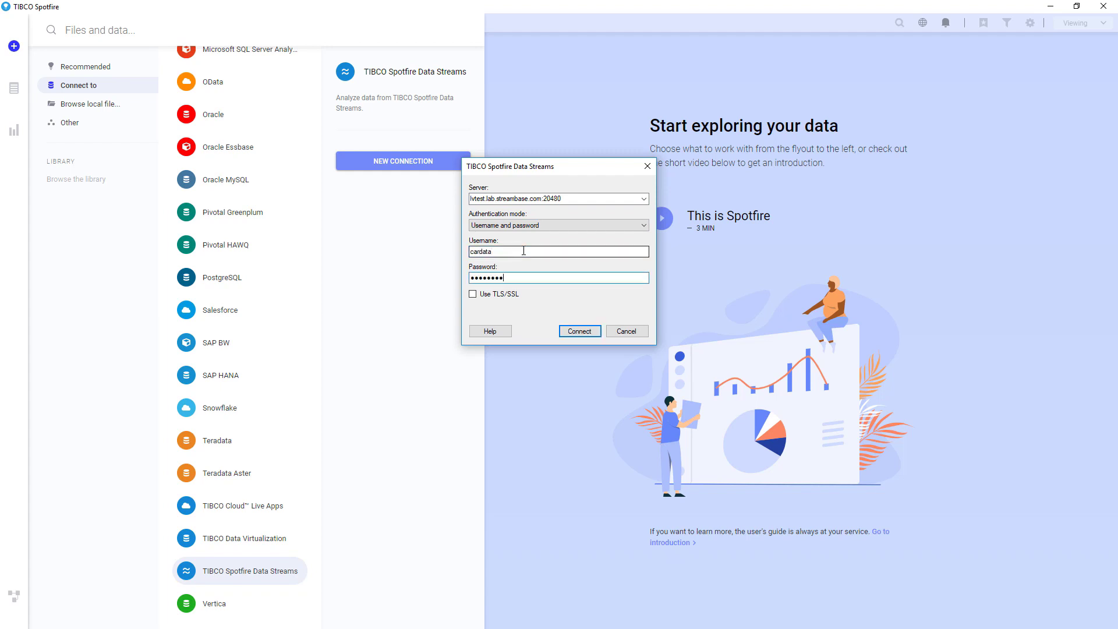
click(595, 331)
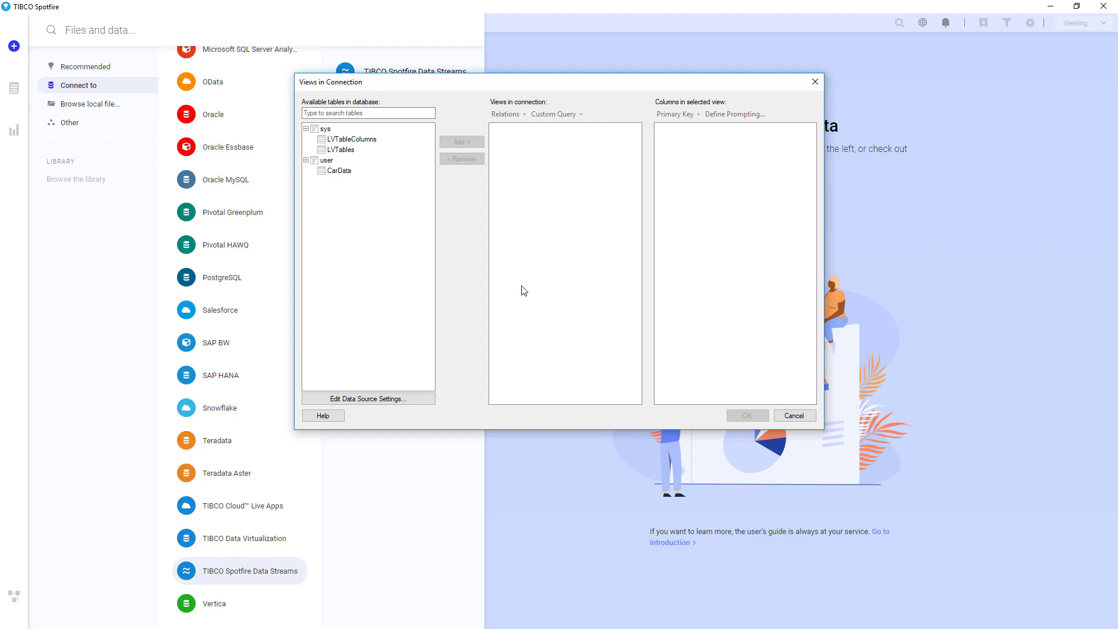
Step: Add the CarData view from the connection and load it into the analysis as External (in-database)
click(321, 171)
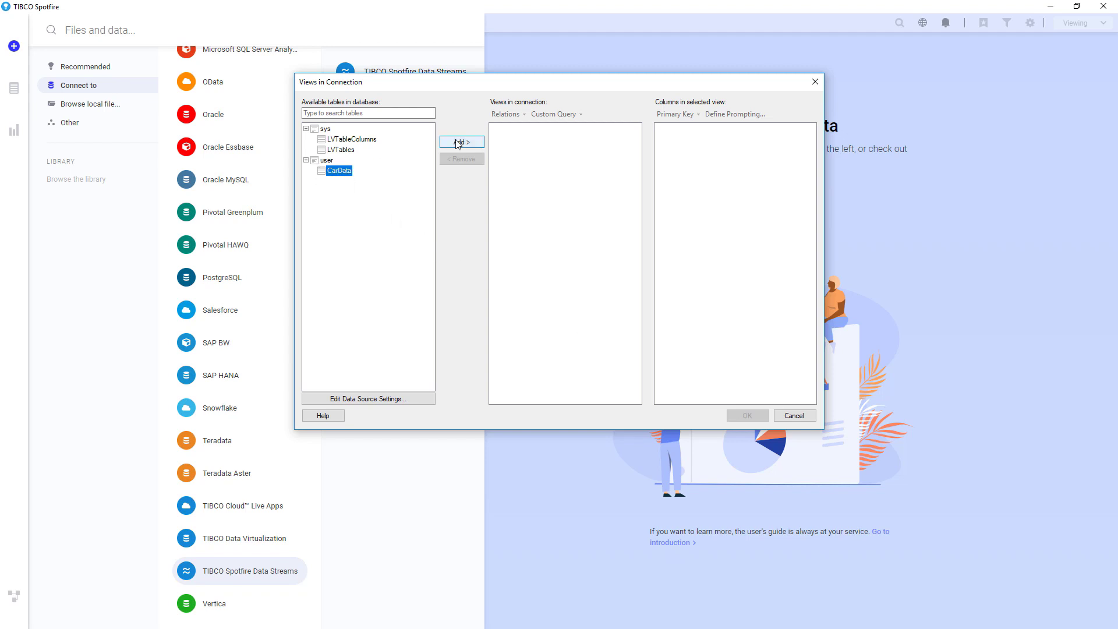
click(459, 143)
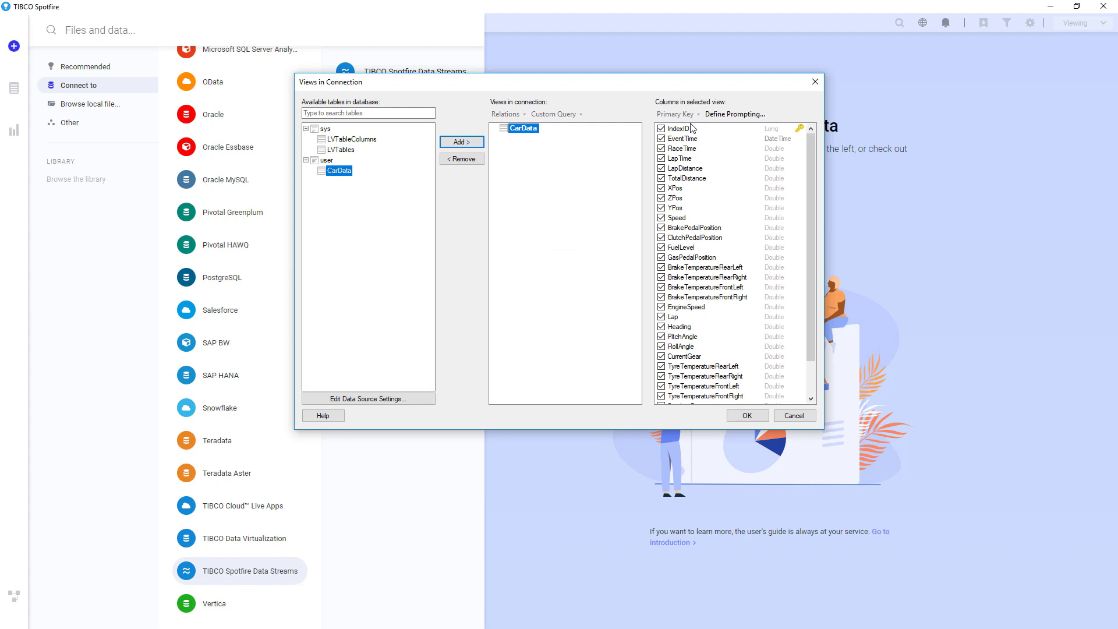
click(738, 412)
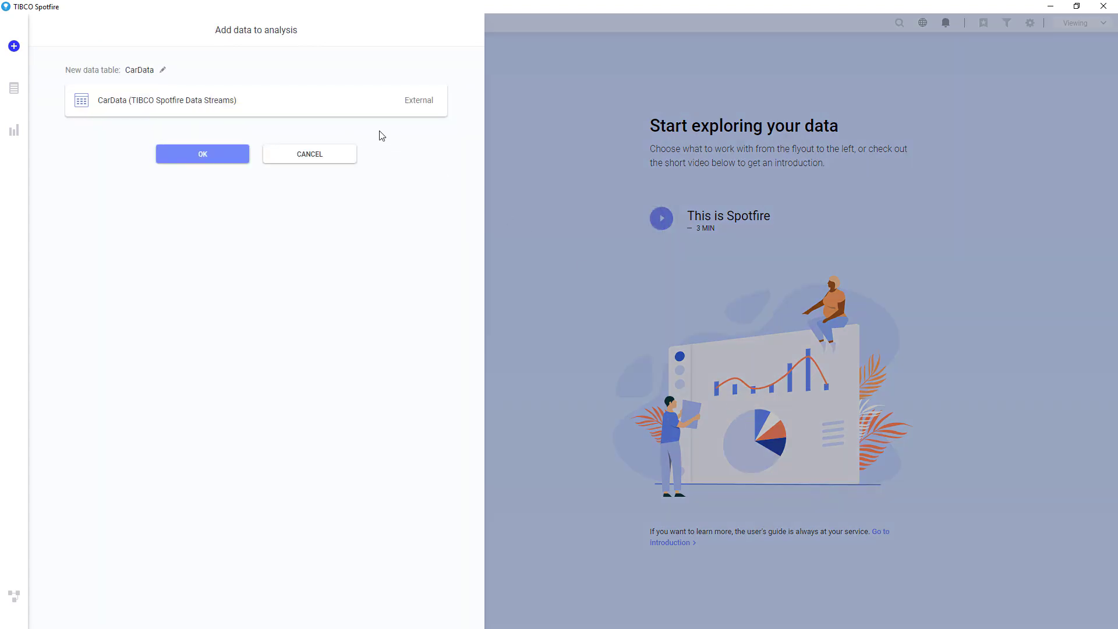
click(342, 111)
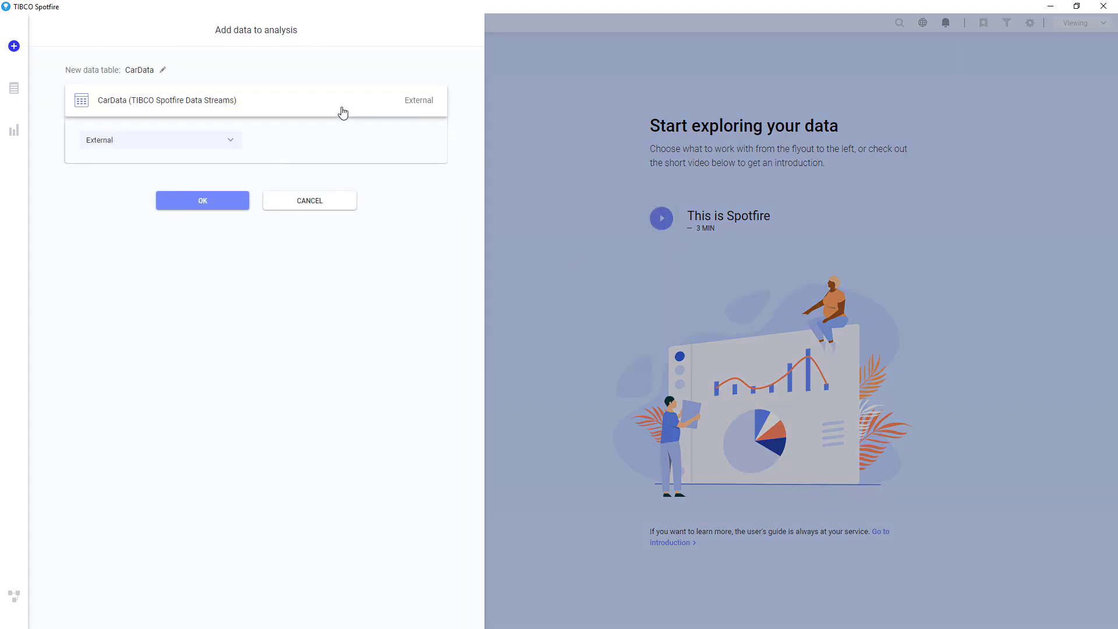
click(225, 144)
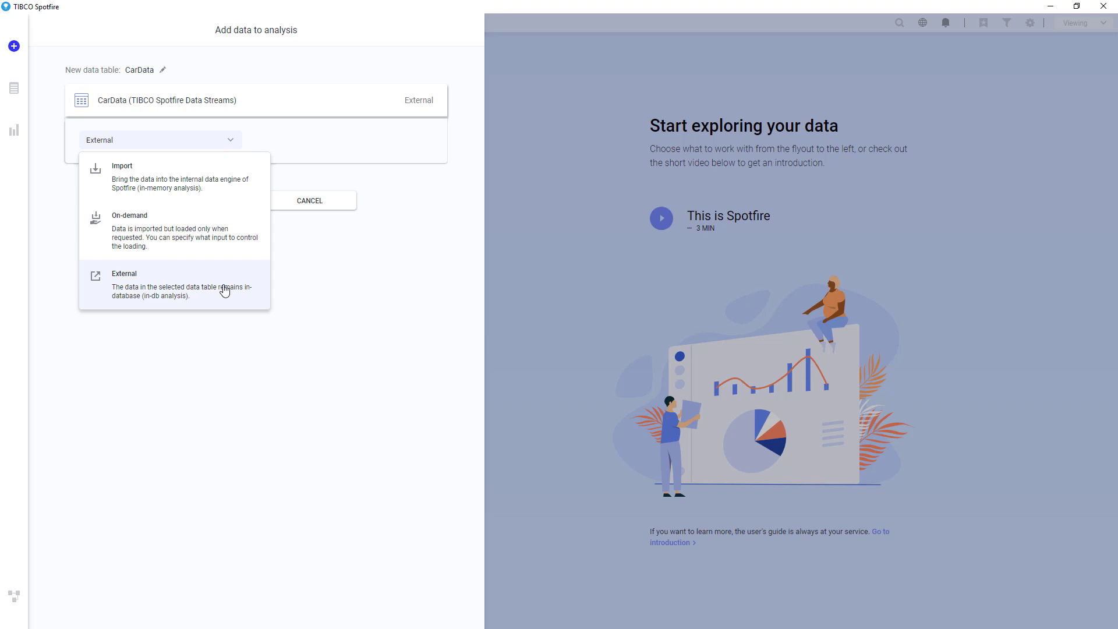
click(225, 291)
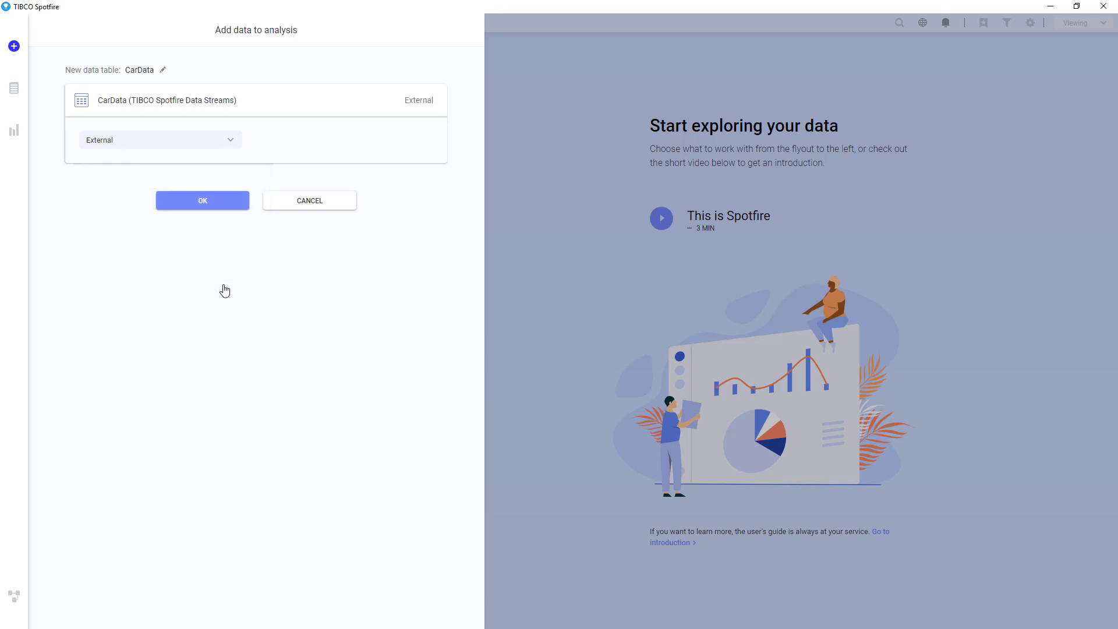
click(210, 202)
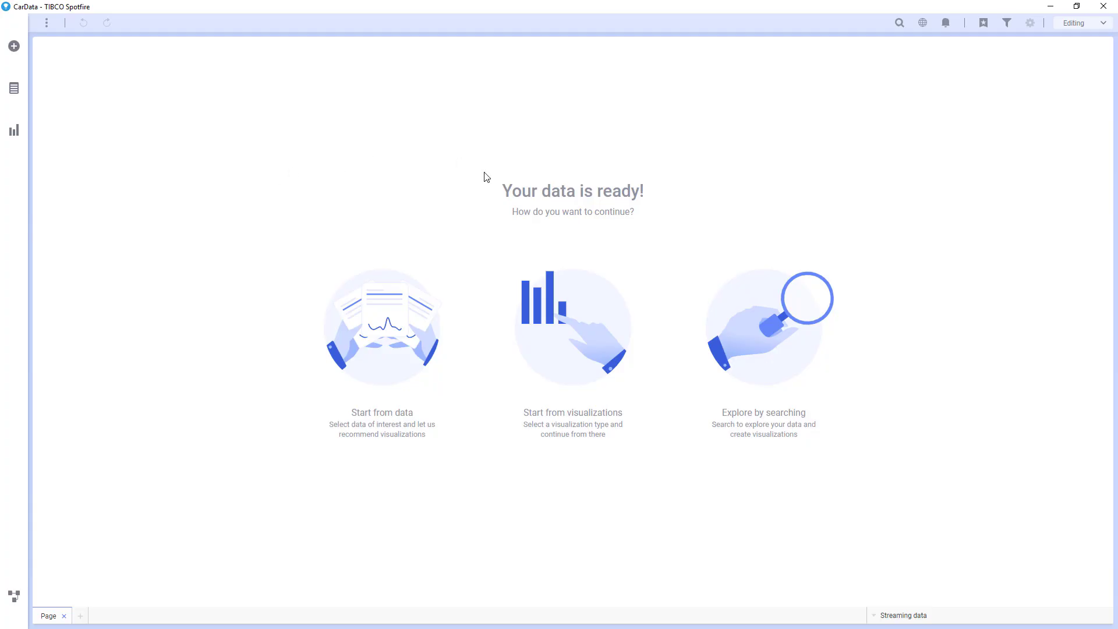
Step: Display CarData as a Table visualization on the first page, then add Page (2)
click(572, 325)
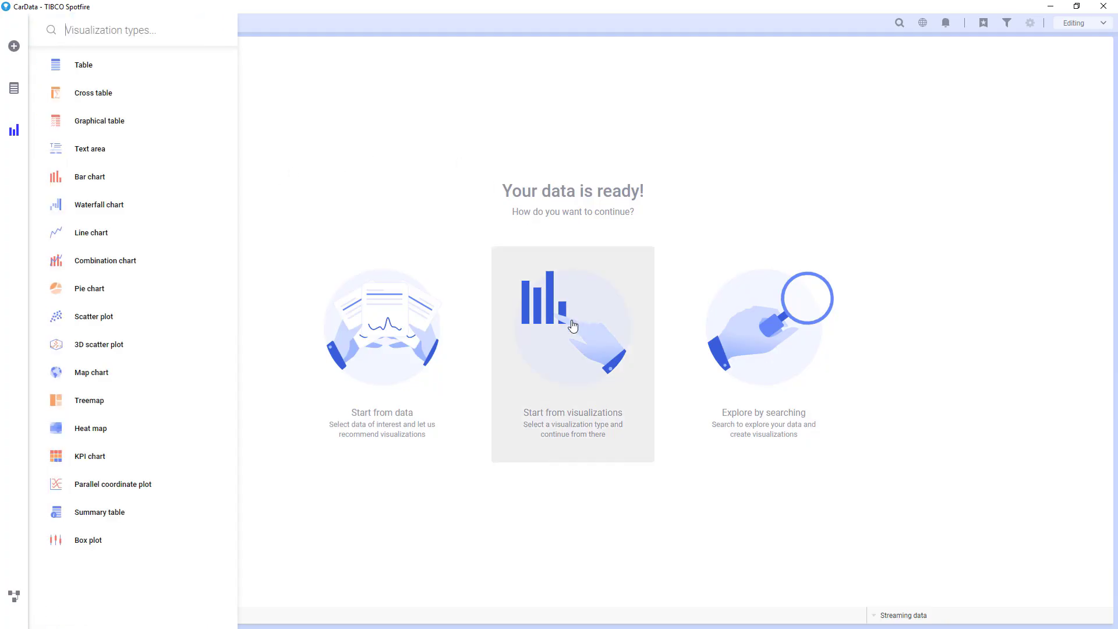
click(127, 69)
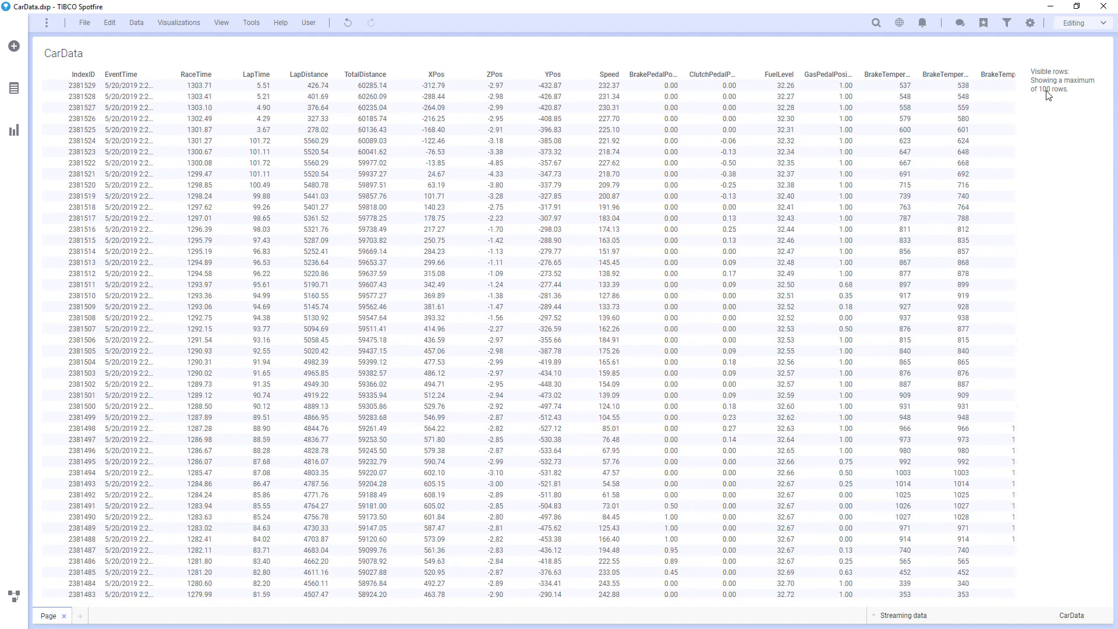
click(80, 615)
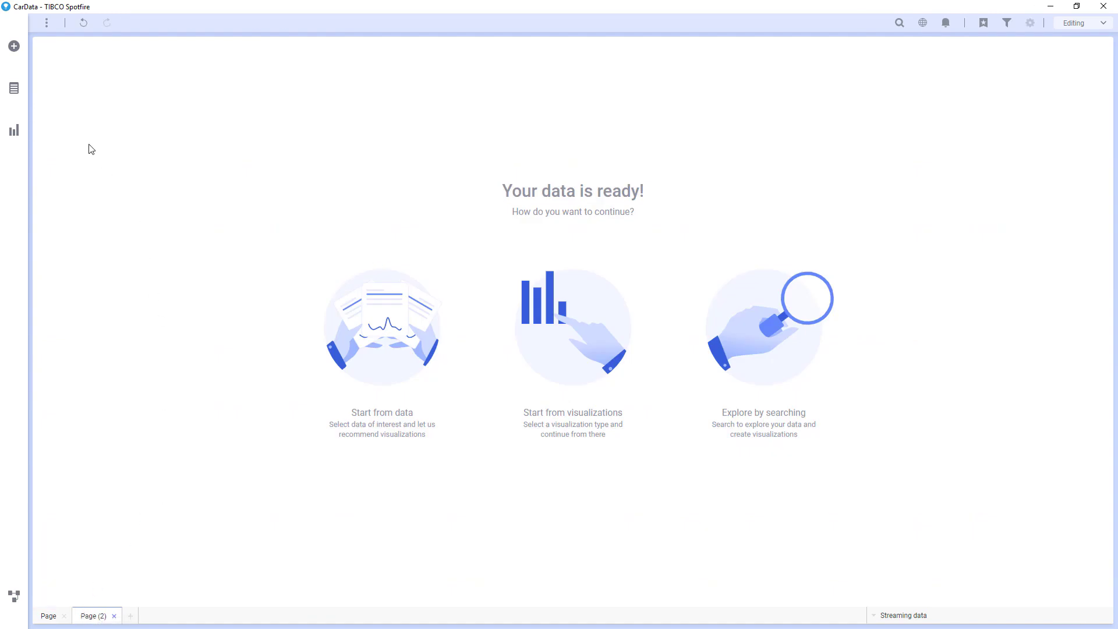
Step: On Page (2), select the Acceleration column and create a line chart of Sum(RaceTime) over EventTime
click(22, 92)
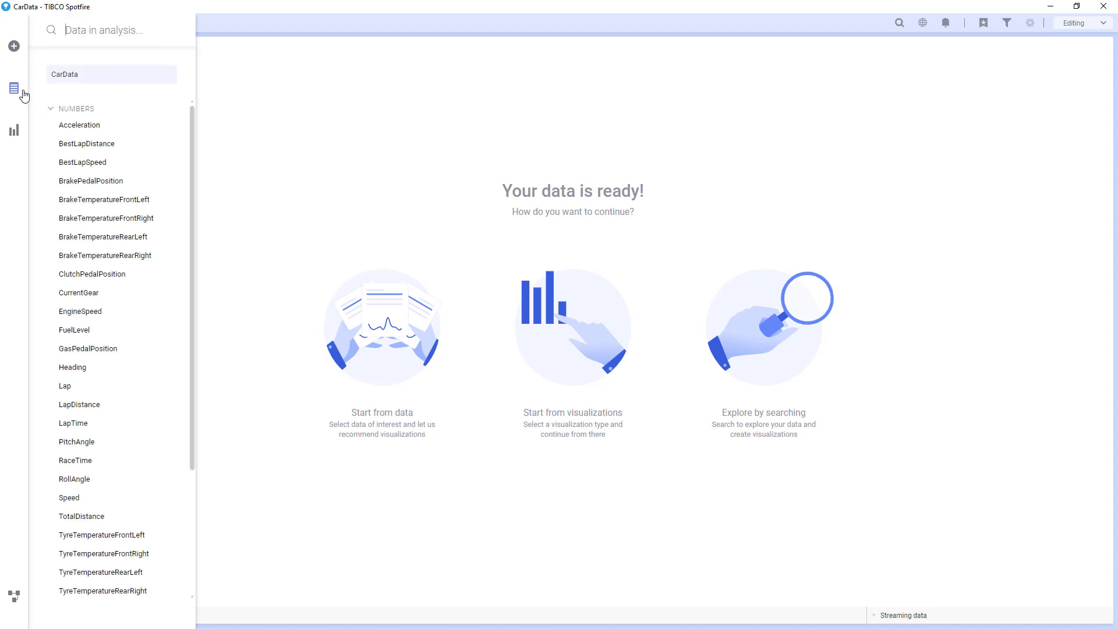
click(85, 128)
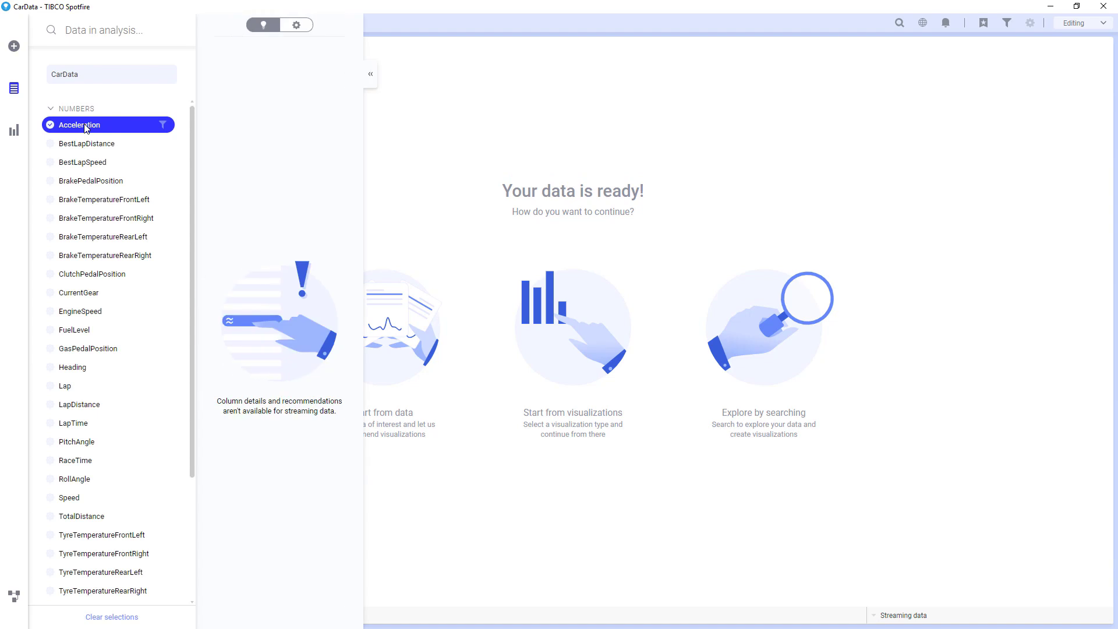
click(16, 133)
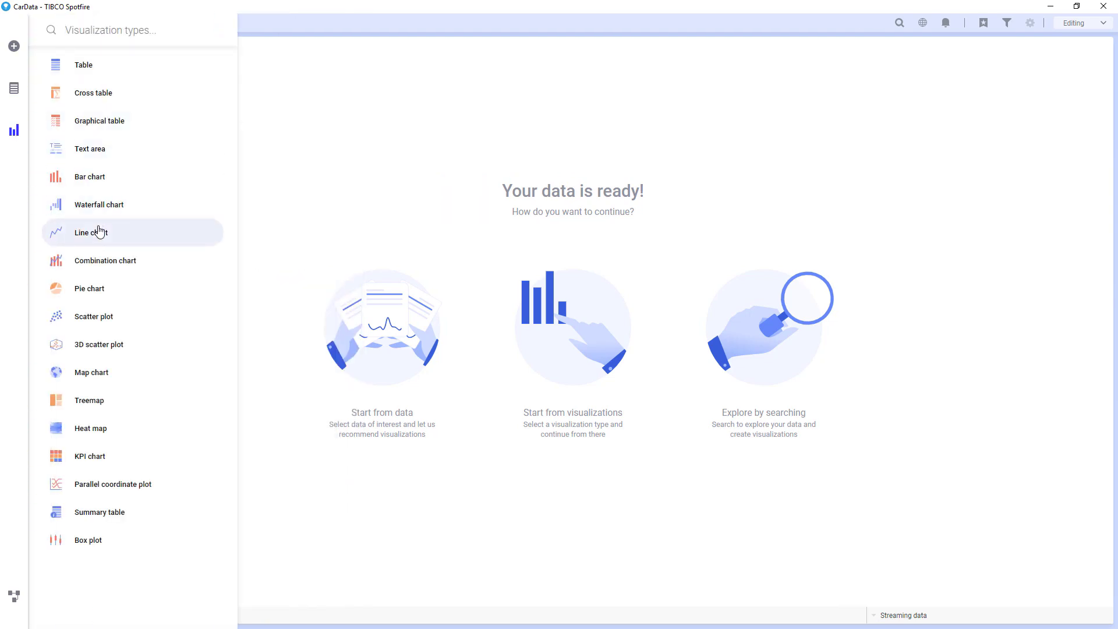
click(100, 235)
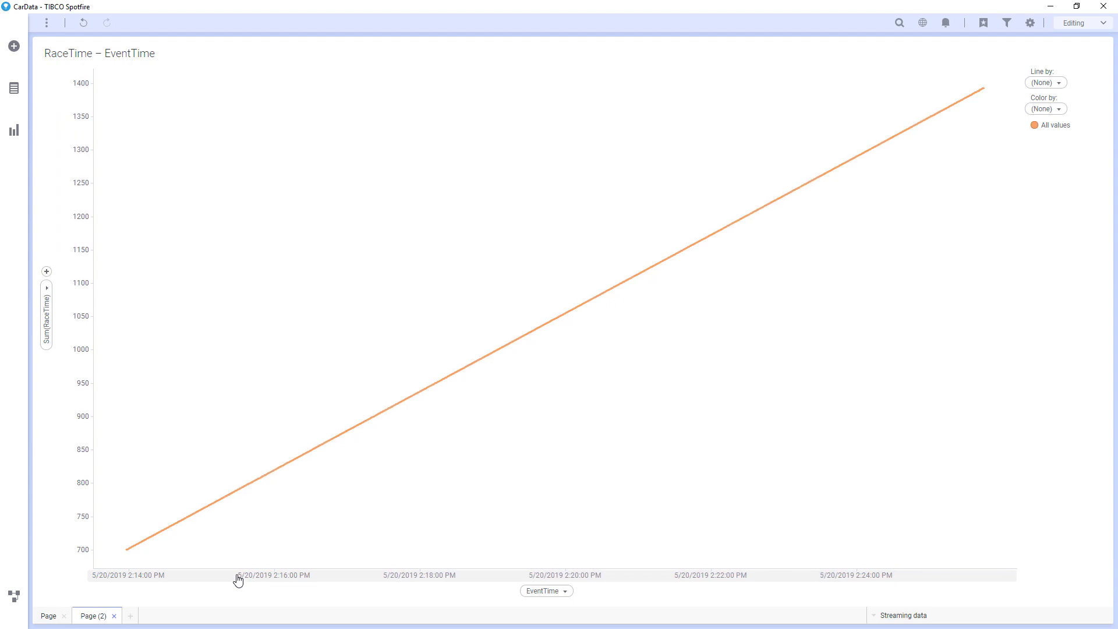
Step: Set the line chart's Y axis to Avg(Speed) instead of Sum(RaceTime)
click(46, 288)
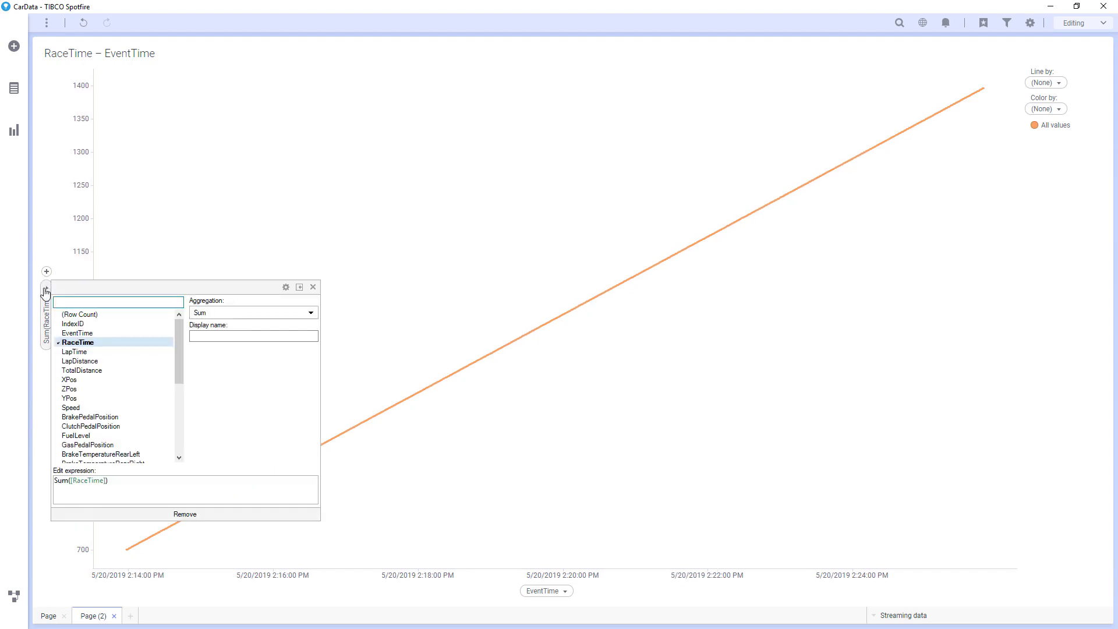
click(95, 408)
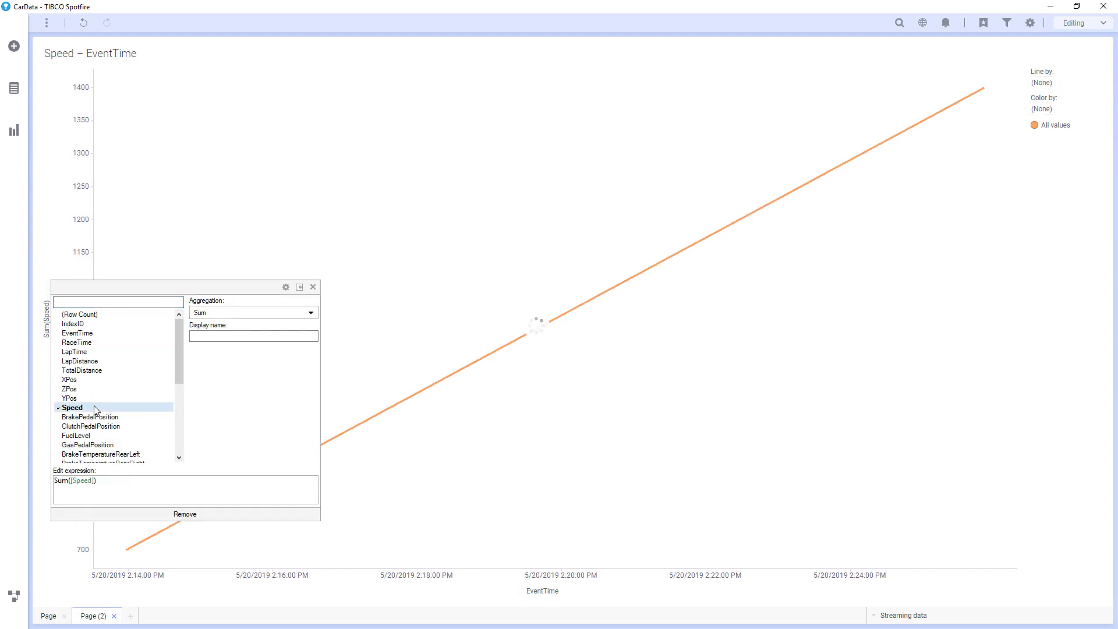
click(224, 314)
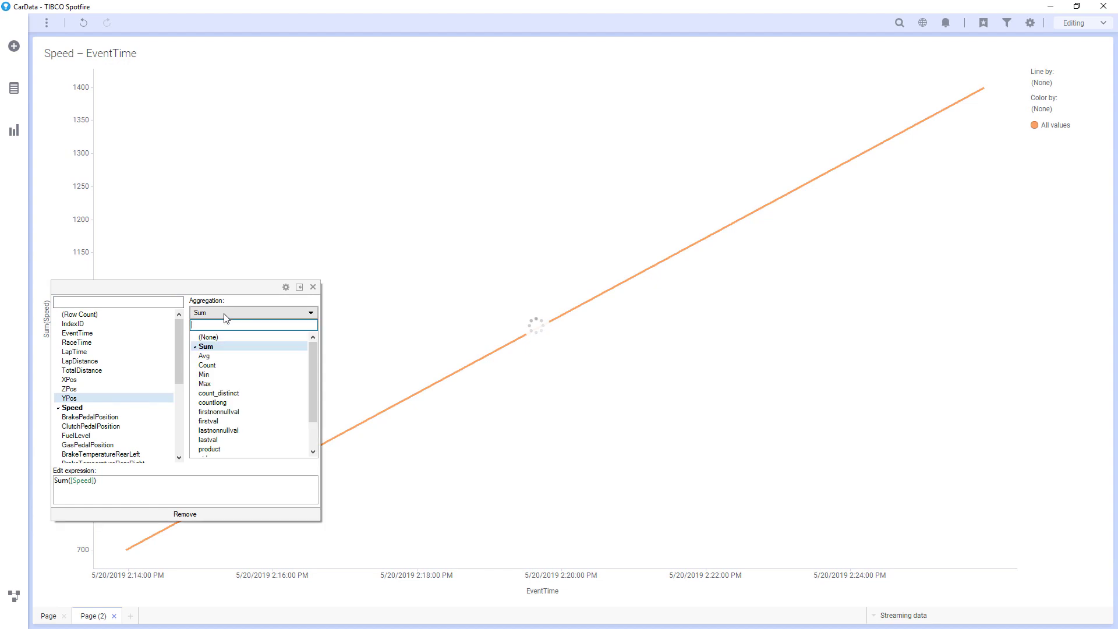
click(205, 356)
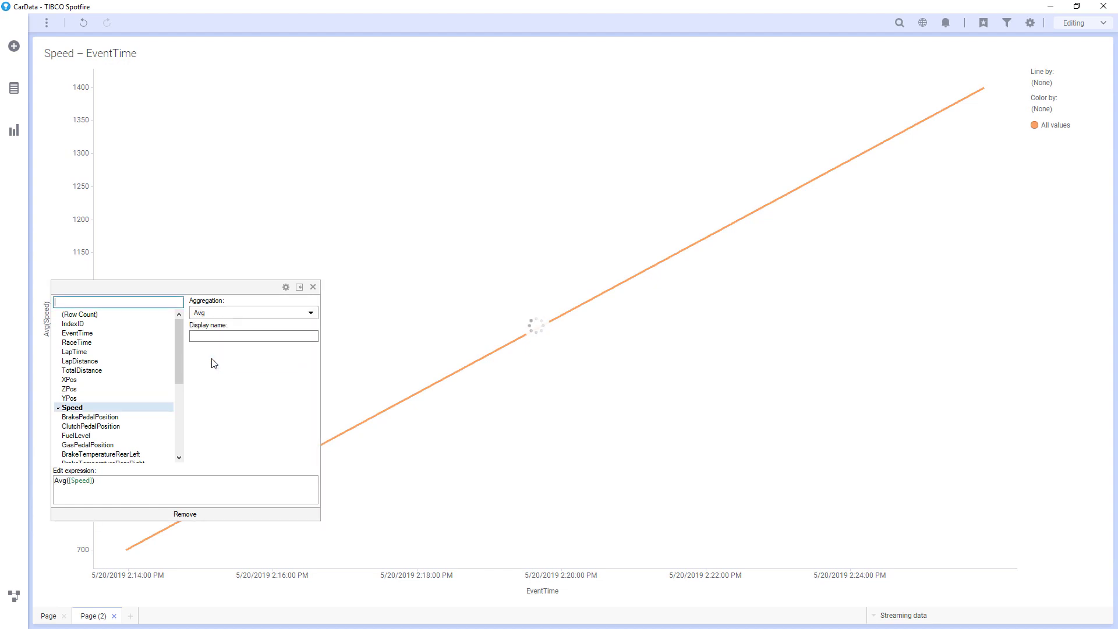
click(411, 325)
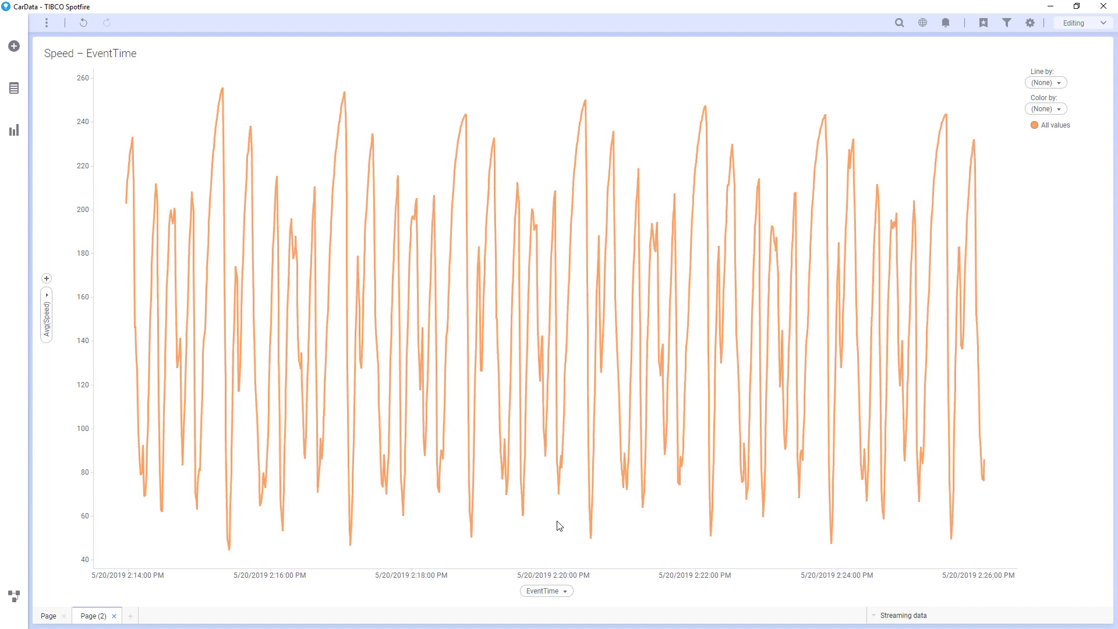
Step: Limit the EventTime range to the last 30 seconds
click(570, 573)
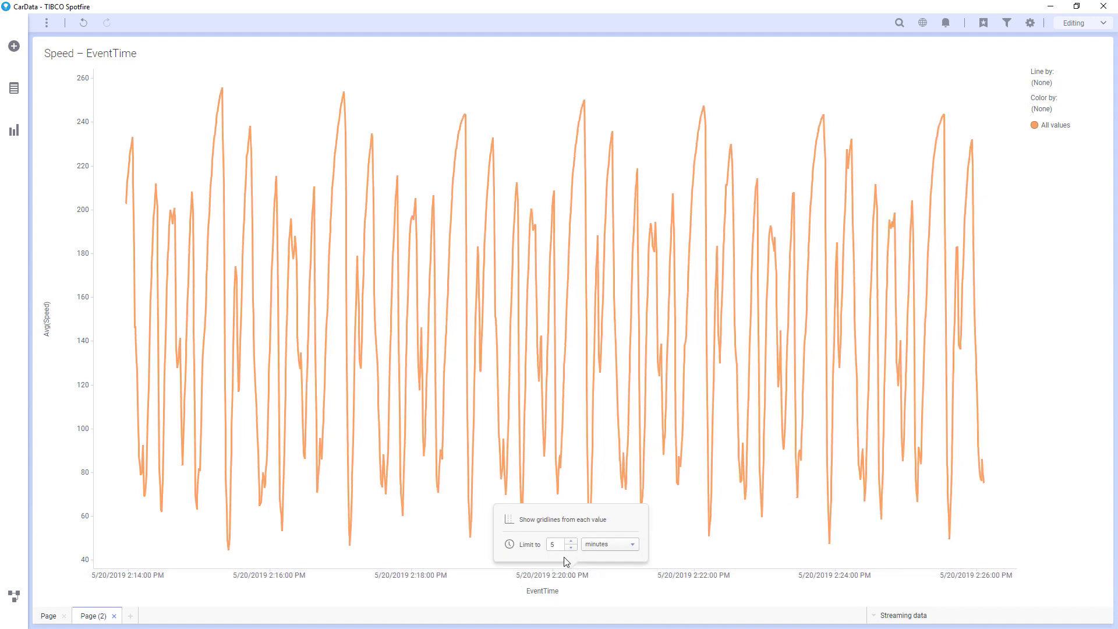
drag(556, 544, 544, 542)
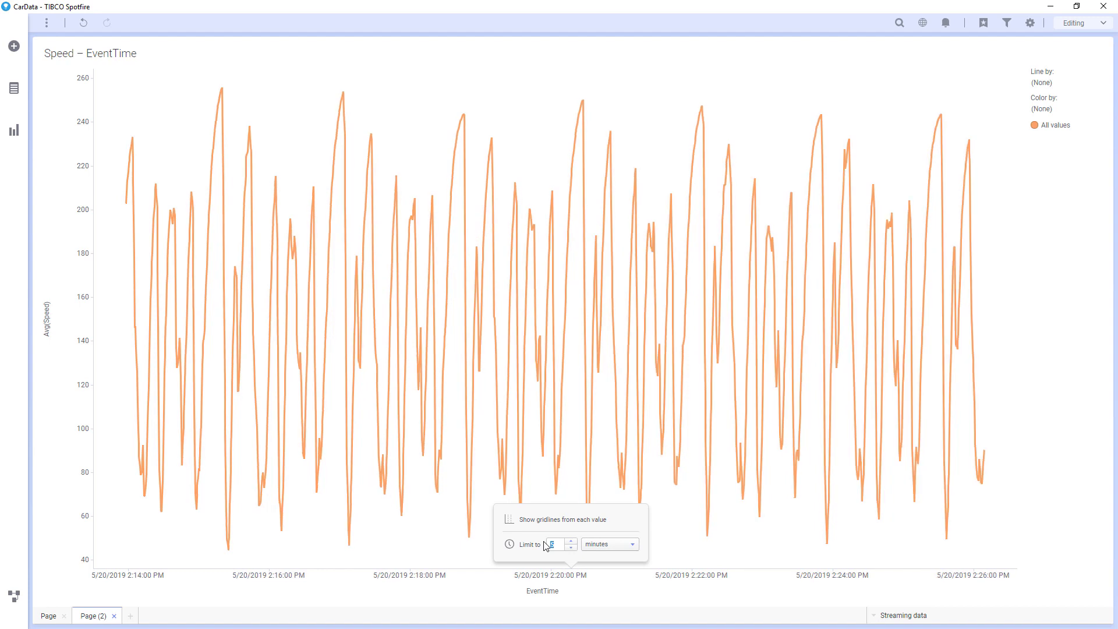
text(30)
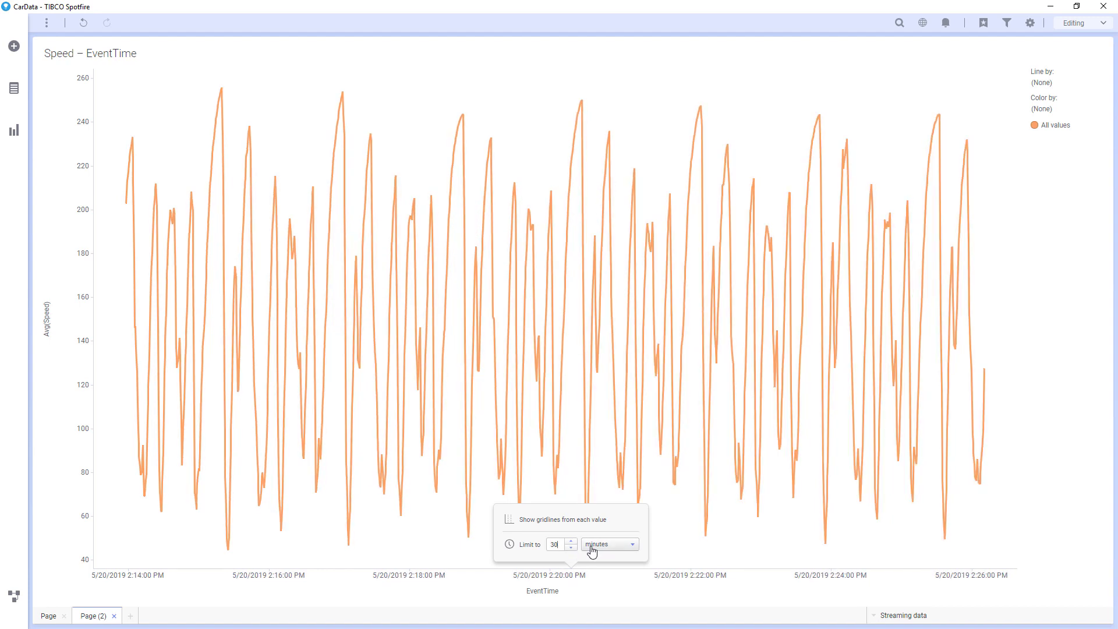
click(592, 549)
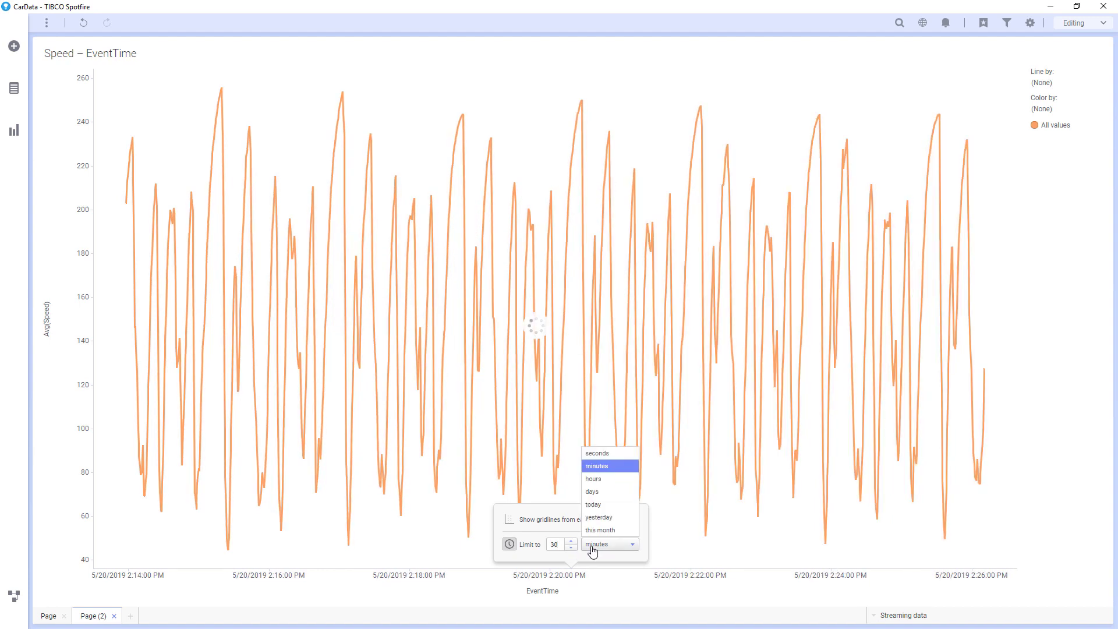
click(601, 455)
click(694, 542)
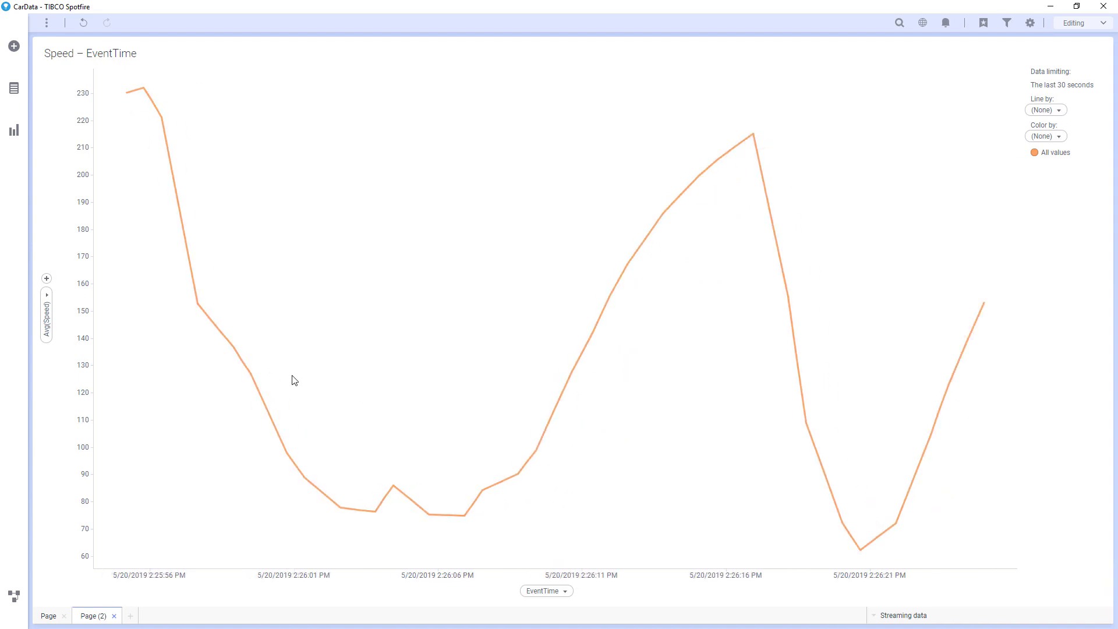
Step: Replace Avg(Speed) on the Y axis with Avg of the four TyreTemperature columns
right_click(43, 292)
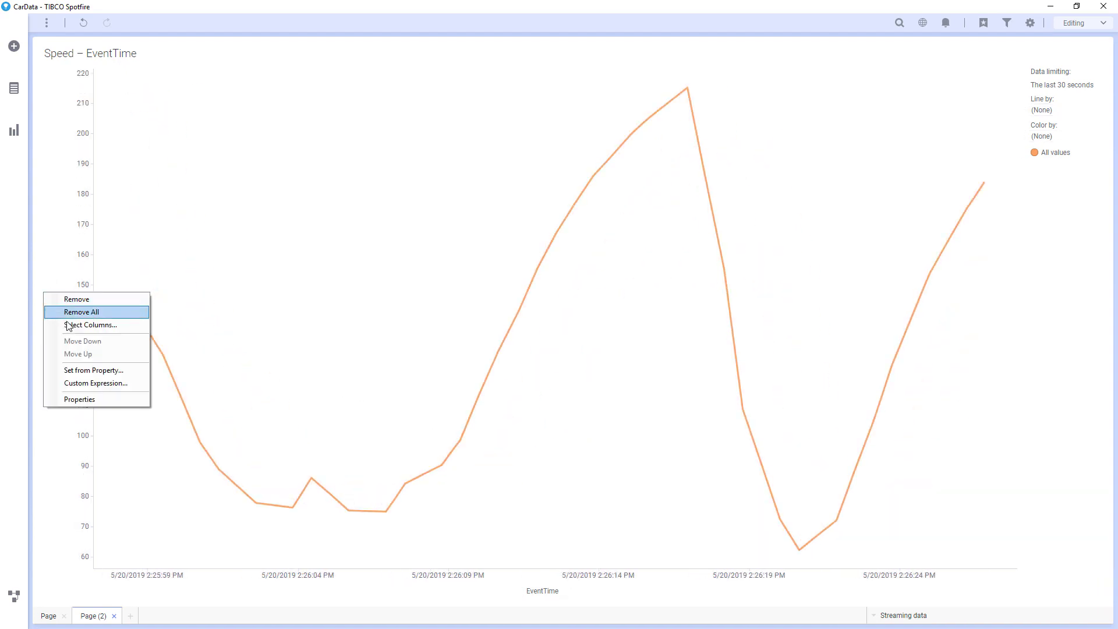
click(87, 325)
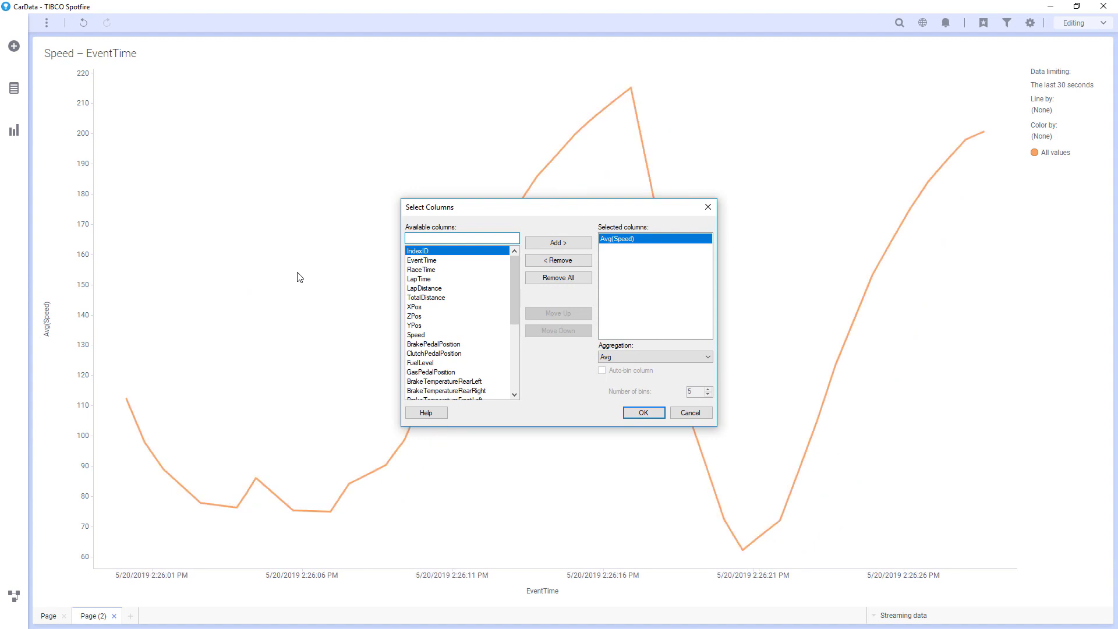
click(528, 261)
drag(515, 263, 508, 337)
click(487, 326)
shift+click(487, 354)
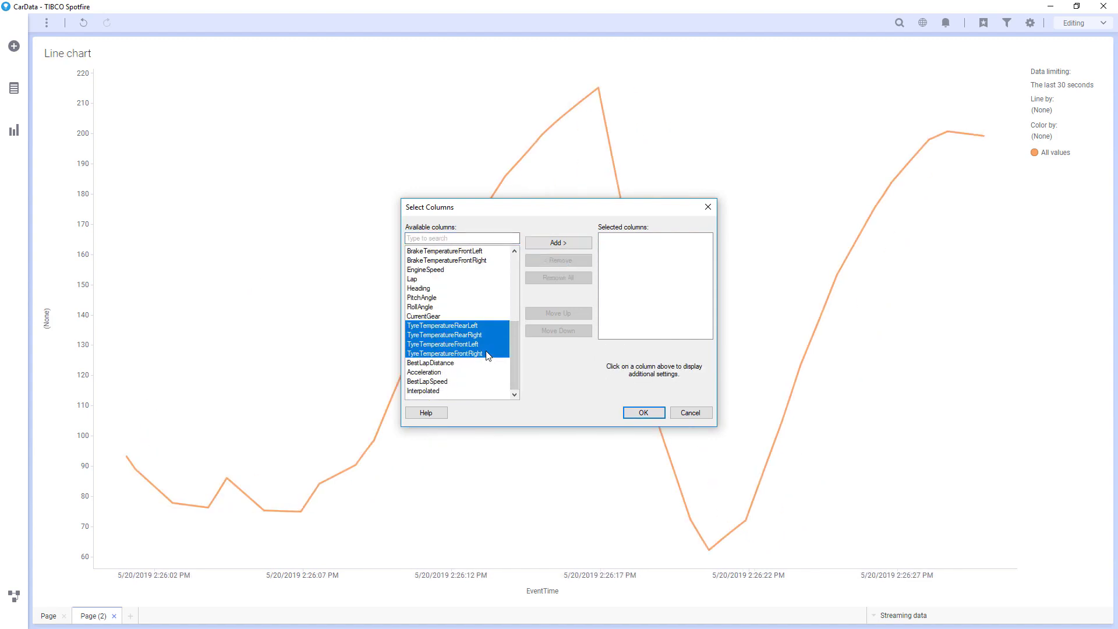
click(547, 248)
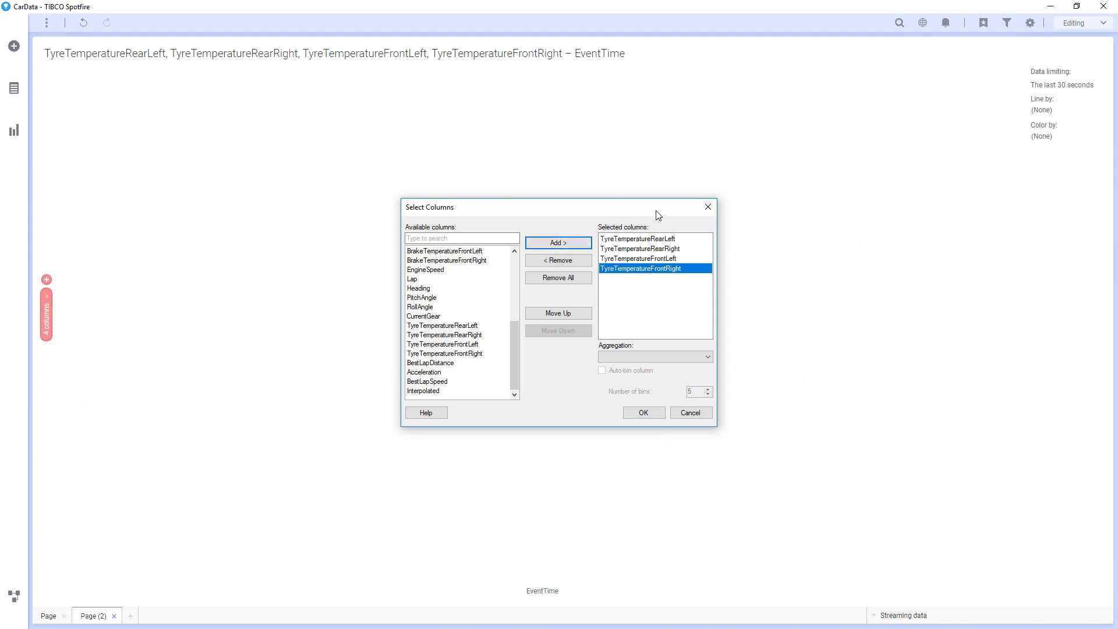
shift+click(644, 244)
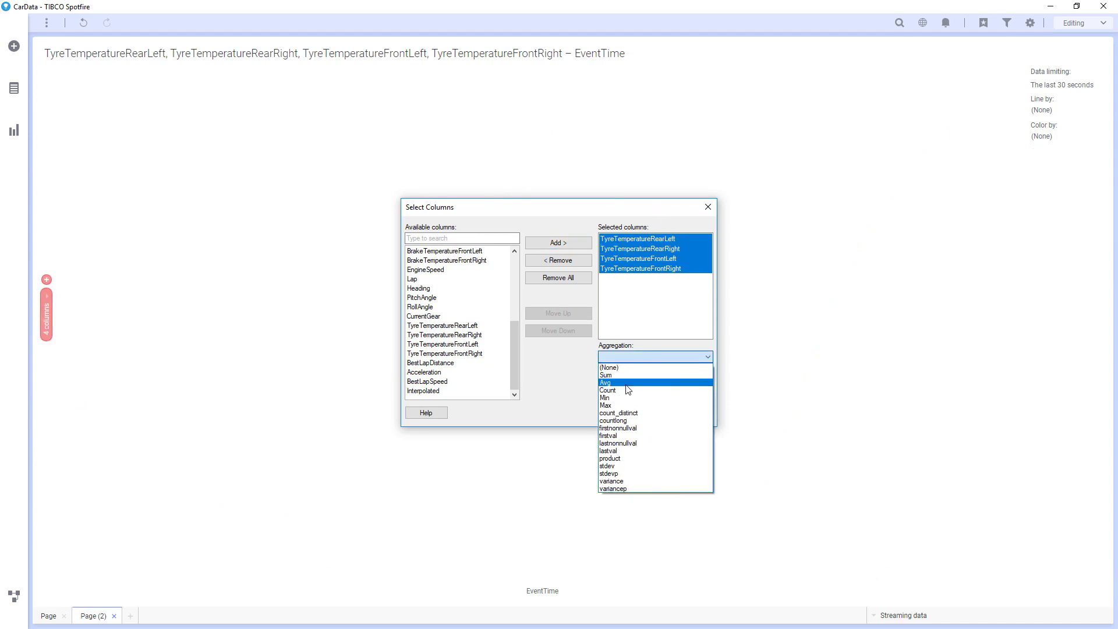
click(631, 383)
click(639, 412)
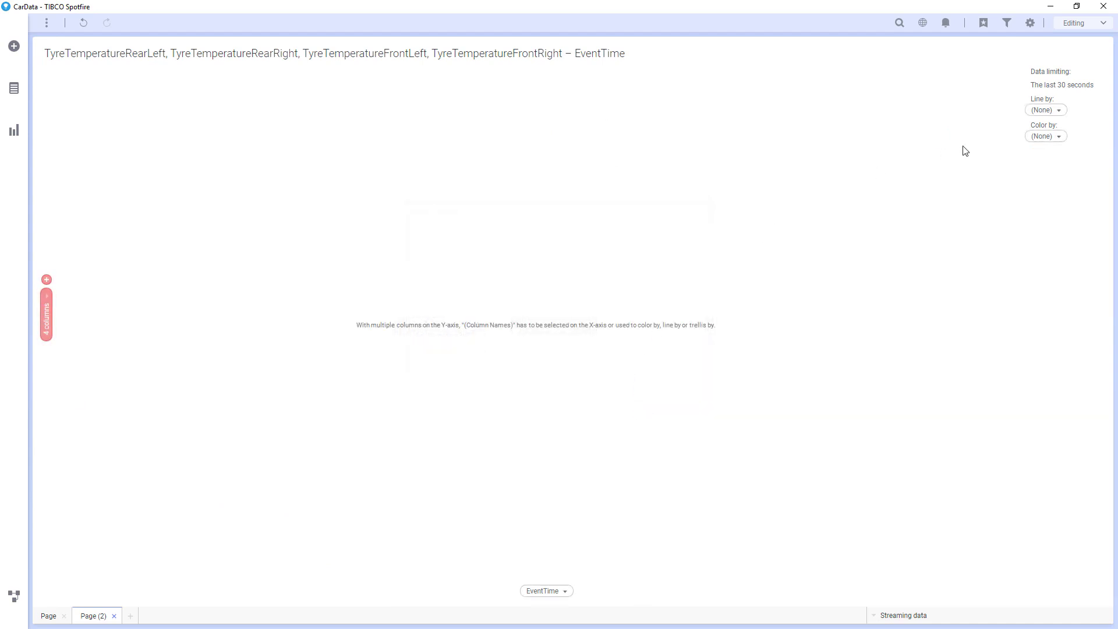
Step: Colour the lines by (Column Names) so each tyre column gets its own colour
click(1041, 138)
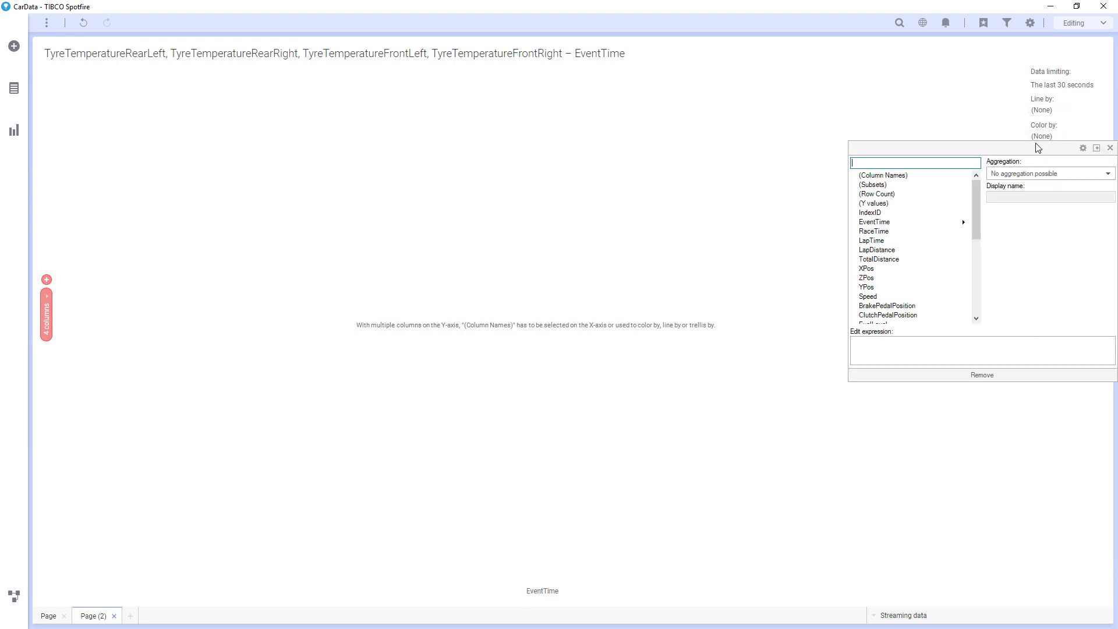
click(918, 175)
click(772, 187)
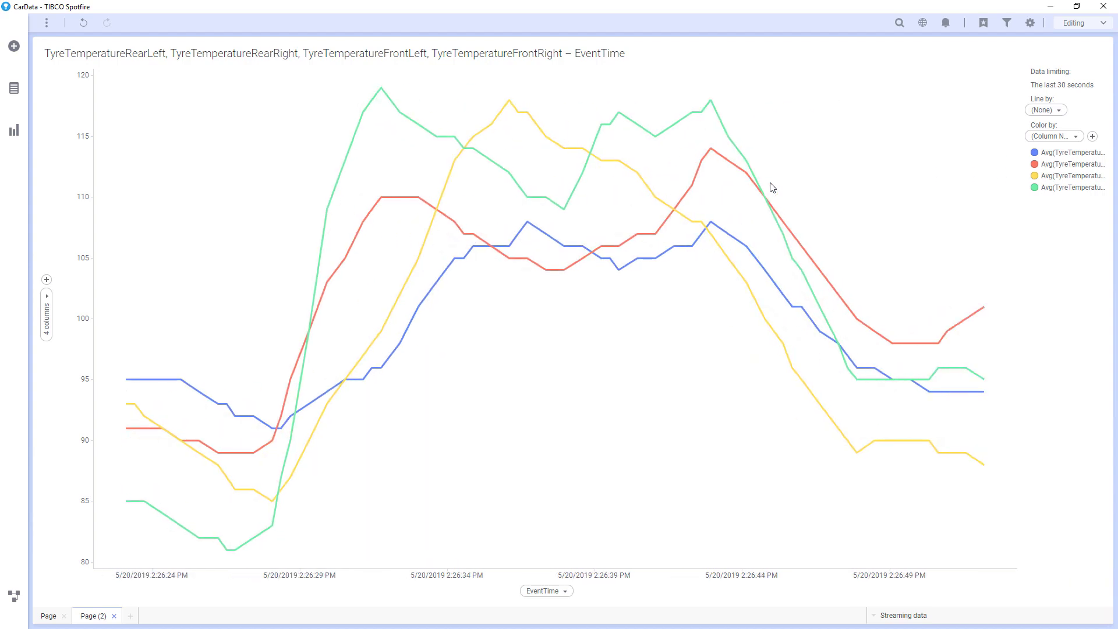
click(44, 23)
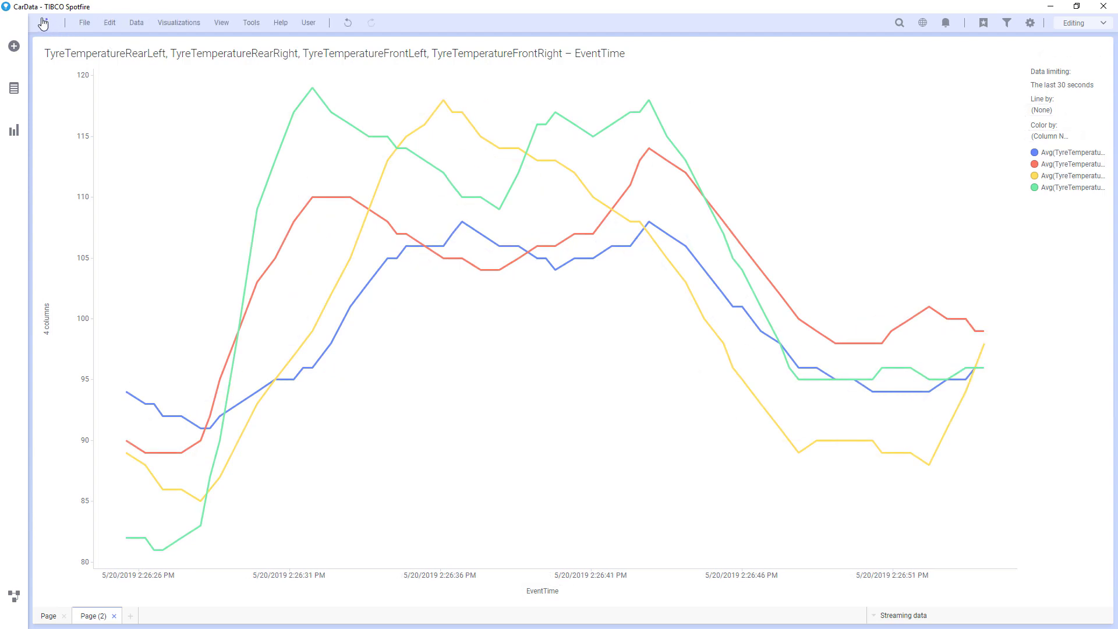
Step: Choose Data > Add calculated column from the menu bar
click(137, 23)
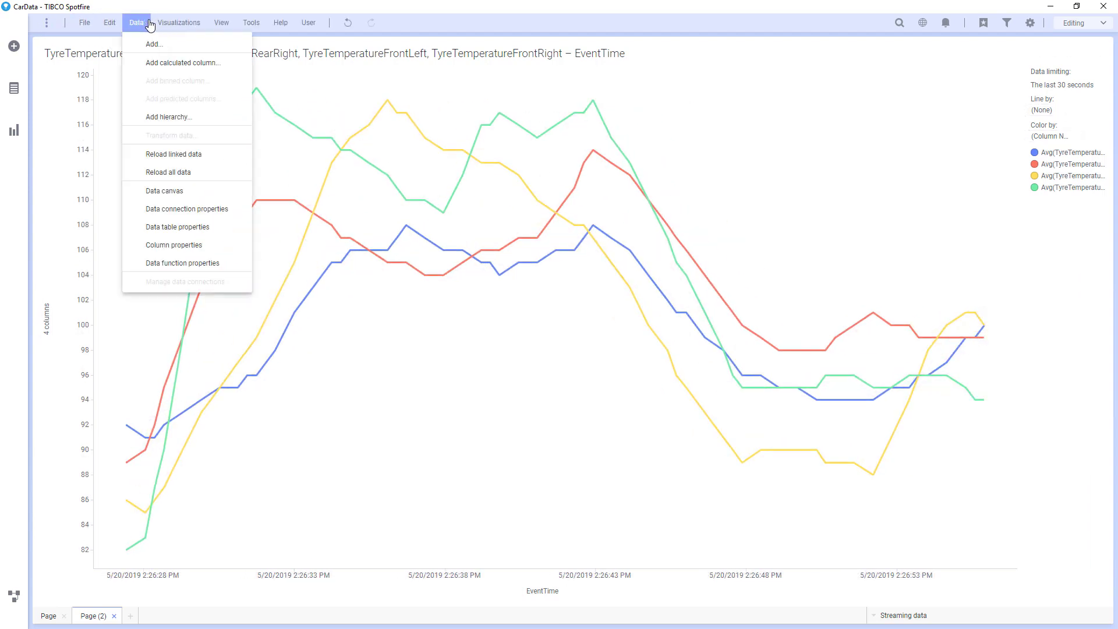
click(147, 61)
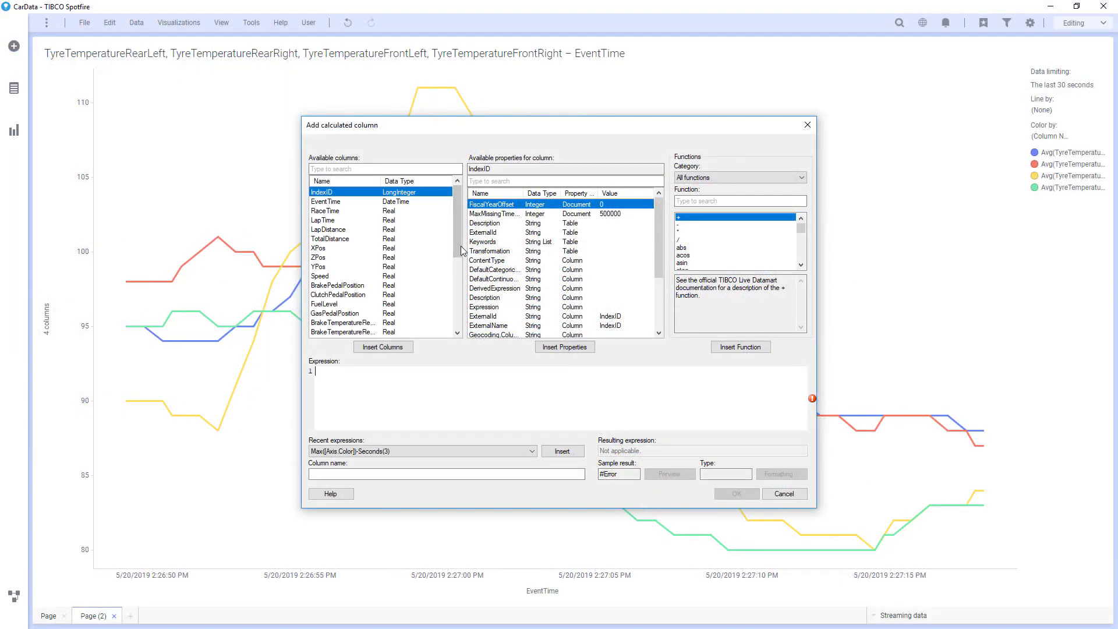
Step: Scroll through the LiveView Aggregation Function Reference to view the available aggregate functions
drag(461, 246, 460, 320)
Step: Build the expression ([RearLeft]+[RearRight]+[FrontLeft]+[FrontRight])/4 from the four TyreTemperature columns
drag(370, 276, 370, 308)
click(370, 345)
click(315, 372)
text(()
text(+)
double_click(532, 371)
text(+)
double_click(644, 372)
text(+)
click(752, 372)
text()/4)
Step: Name the calculated column 'Overall Tyre Temp' and create it
click(558, 473)
text(Overall Tyre T)
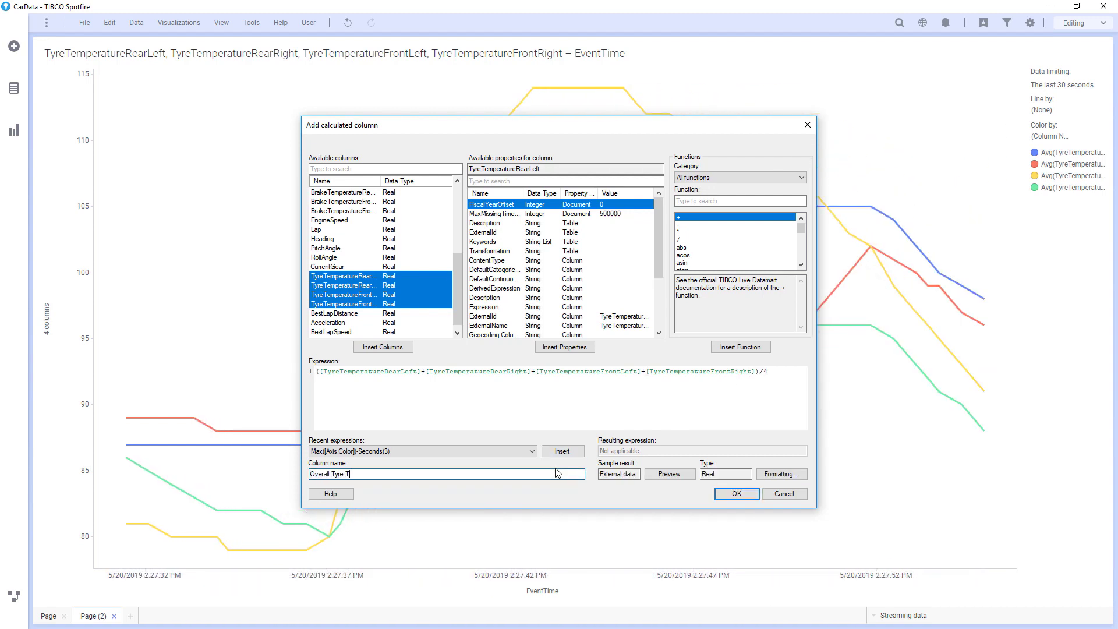
text(emp)
click(737, 493)
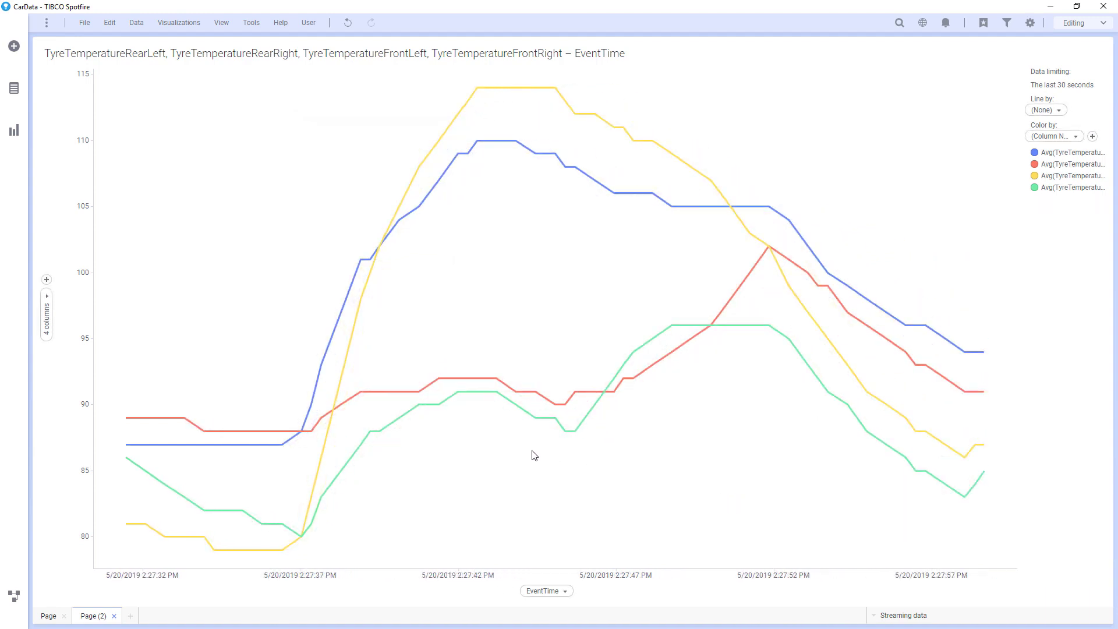
Step: Add Avg(Overall Tyre Temp) to the tyre chart as a black line, then add Page (3)
right_click(47, 284)
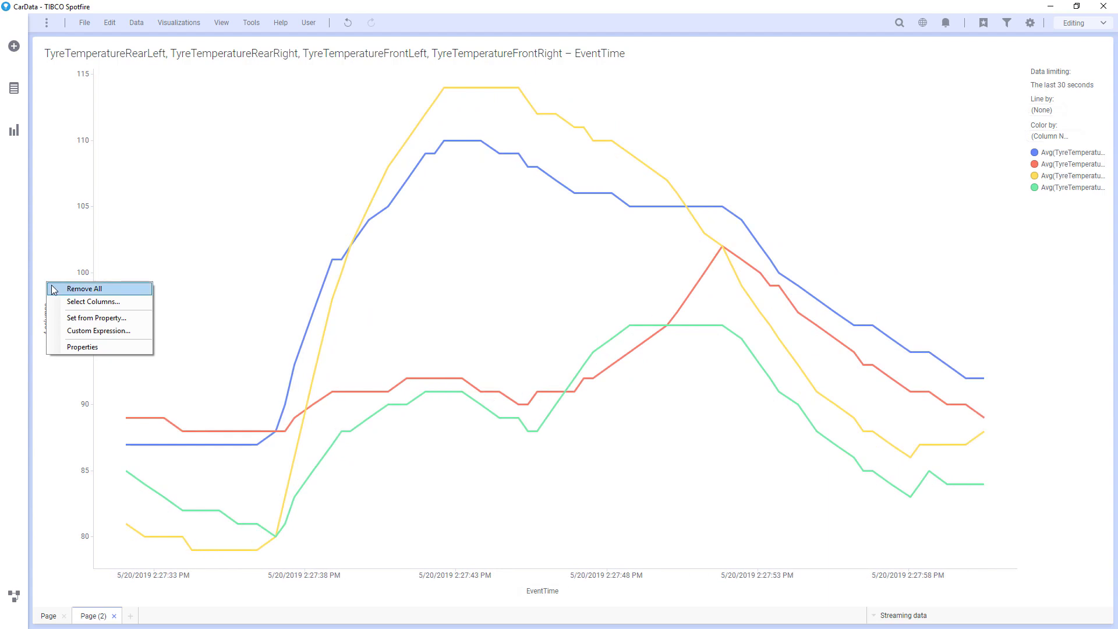
click(93, 301)
drag(510, 286, 513, 373)
click(452, 391)
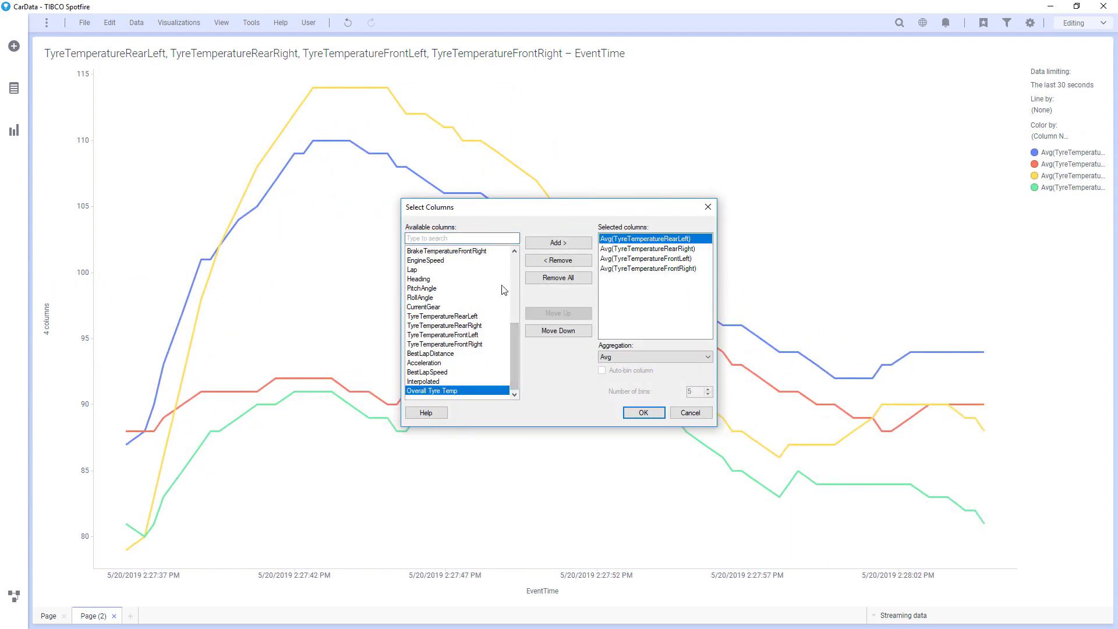
click(558, 242)
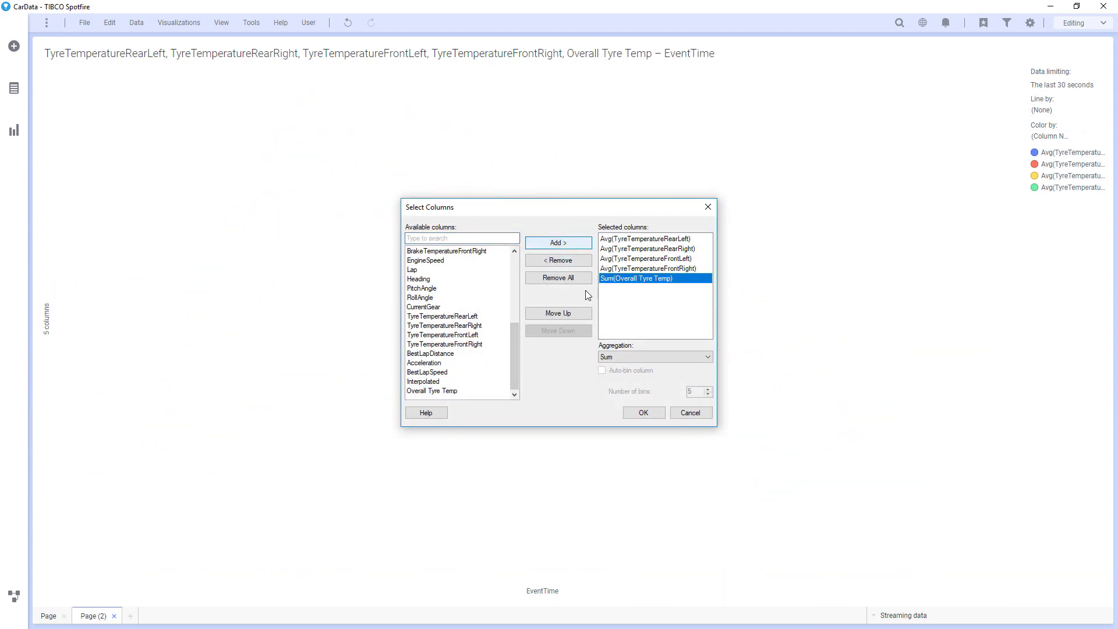
click(644, 355)
click(624, 380)
click(640, 413)
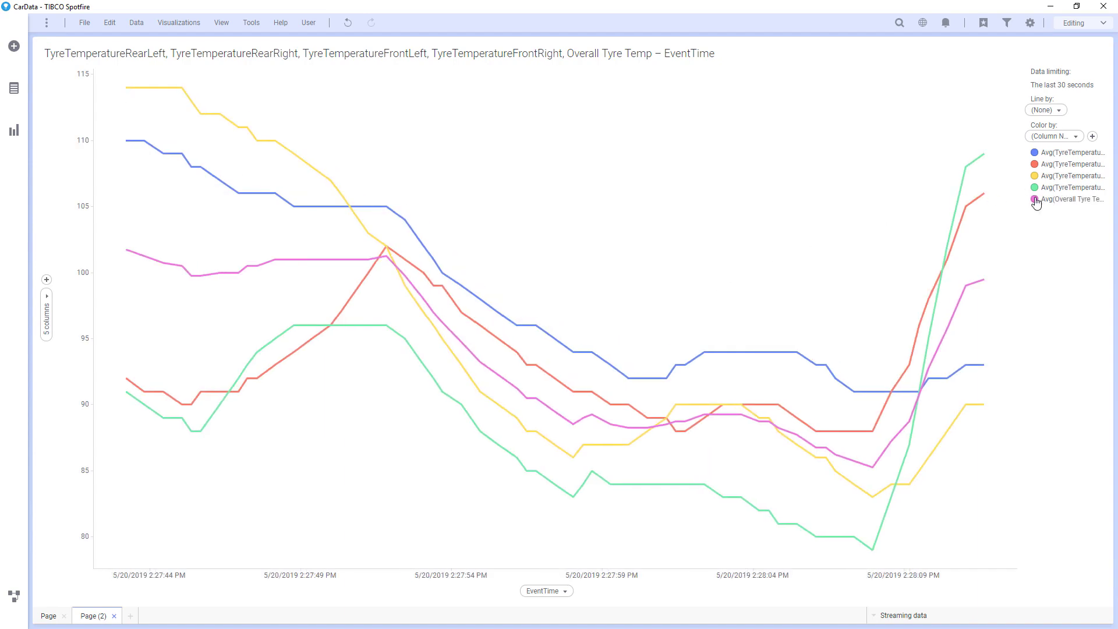
click(1034, 200)
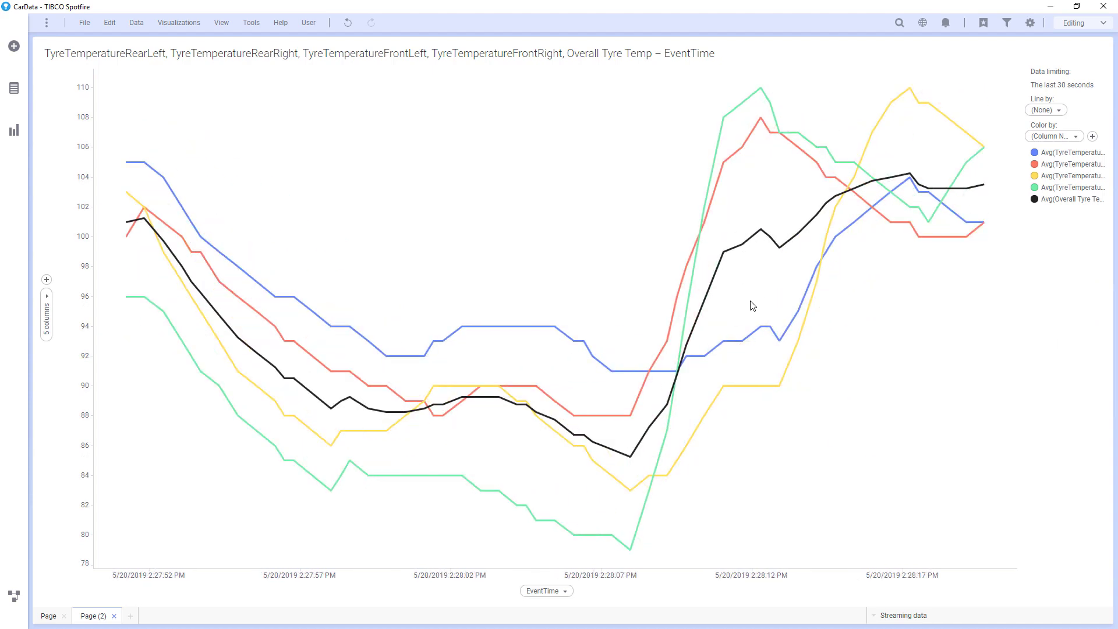
click(131, 616)
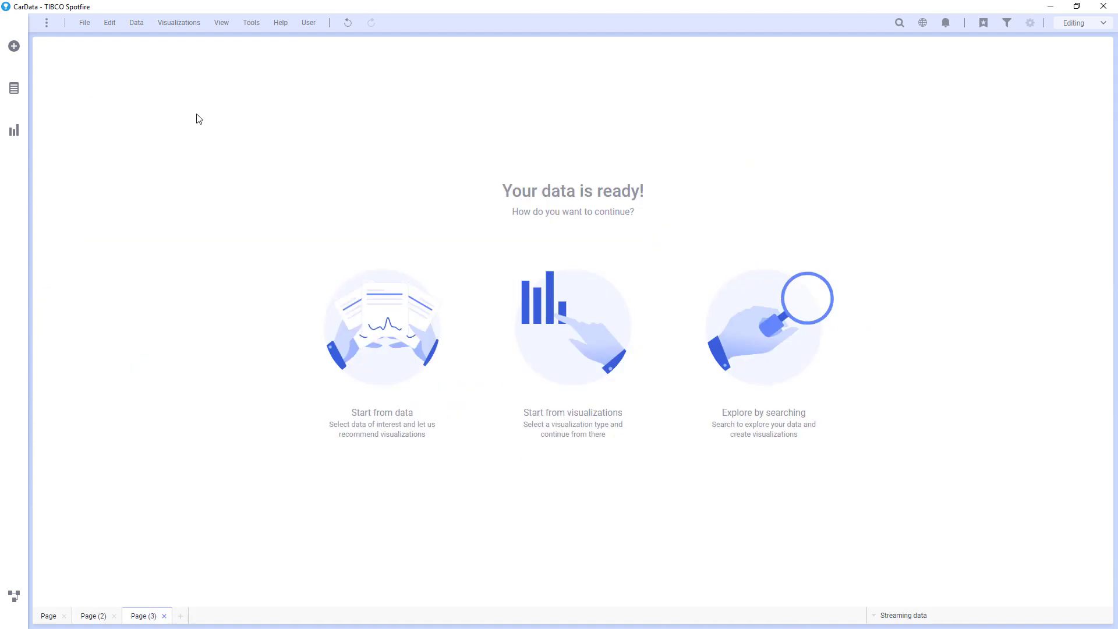
Step: Add RaceTrack.shp as a new data table and place a map chart of the track on the page
click(15, 52)
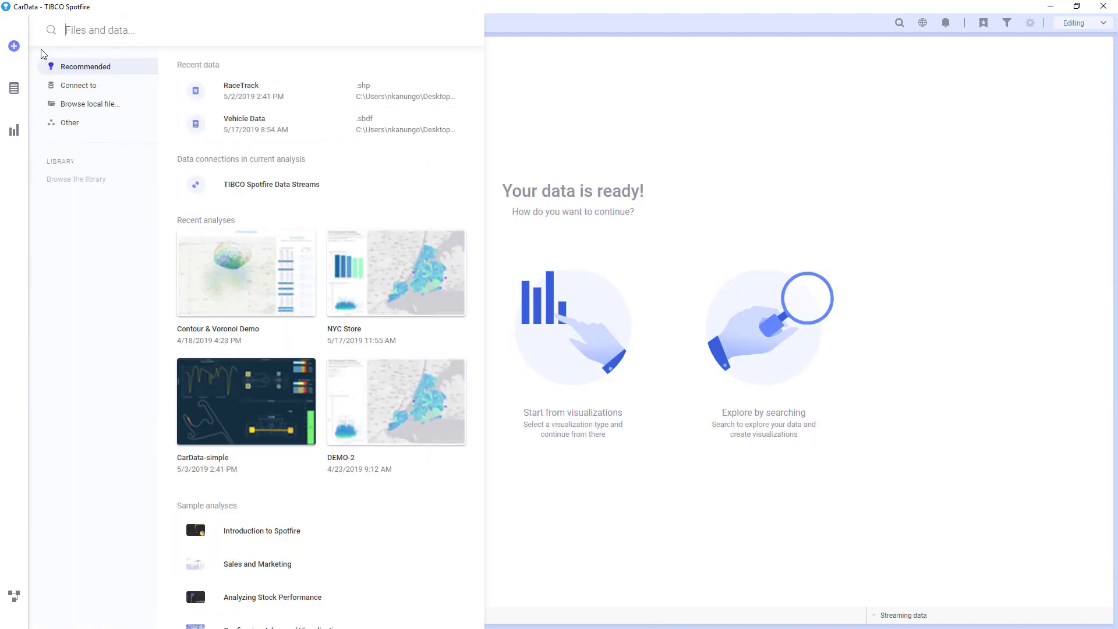
click(63, 104)
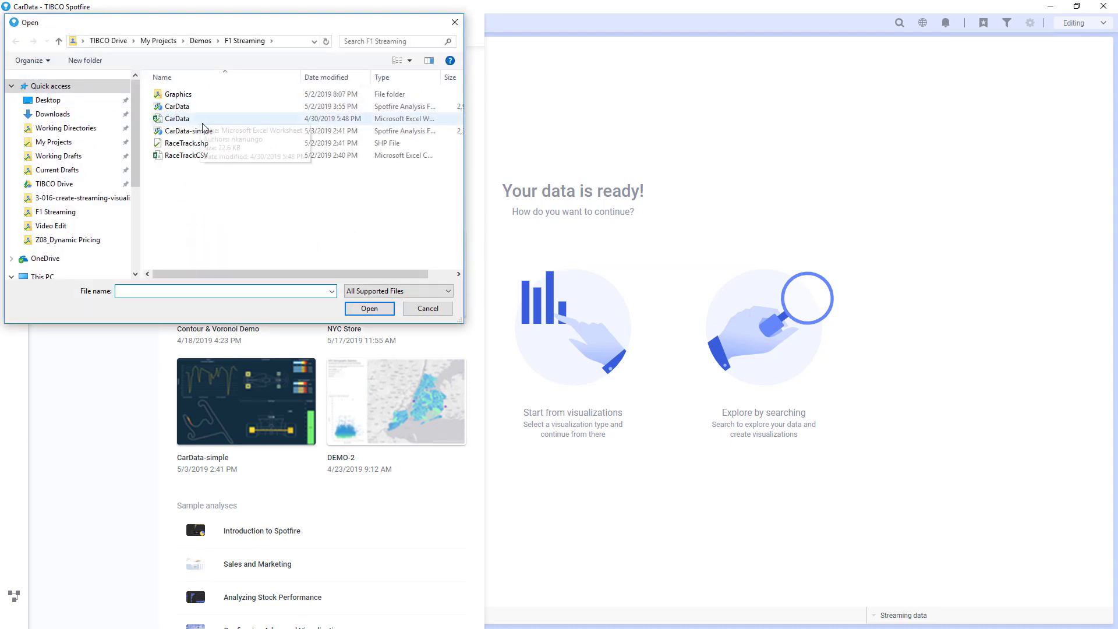
double_click(198, 143)
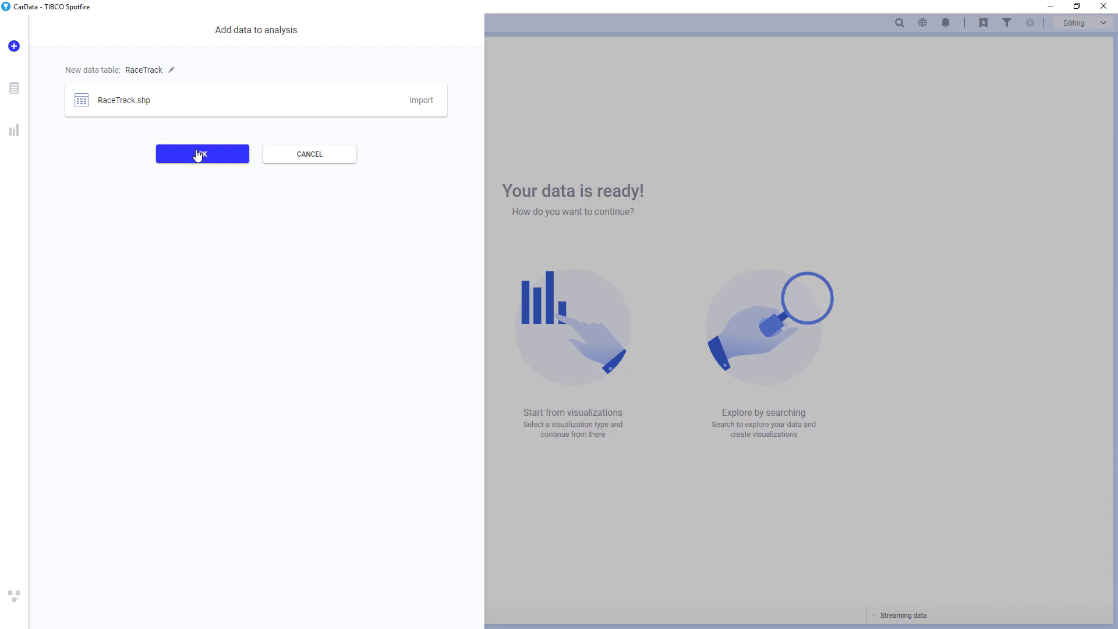
click(198, 154)
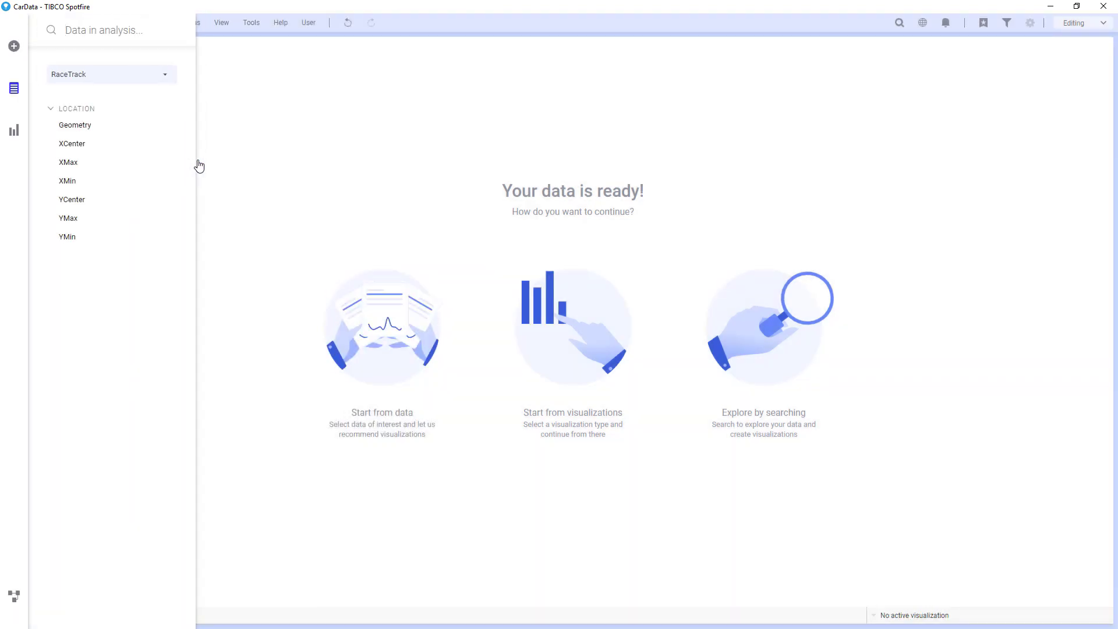
click(15, 130)
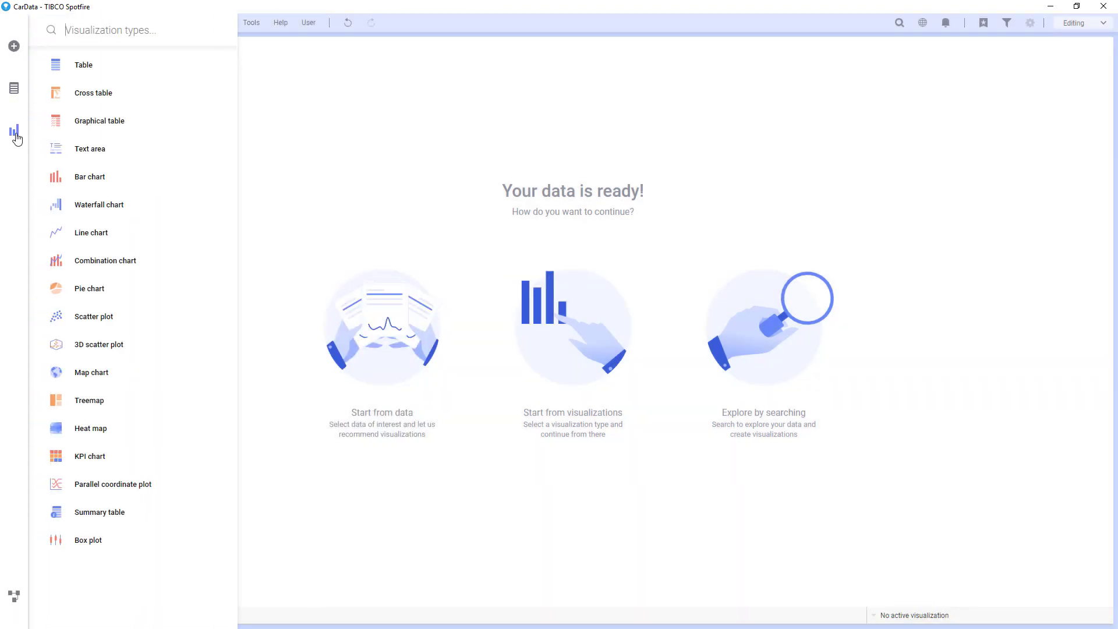
drag(87, 364, 351, 295)
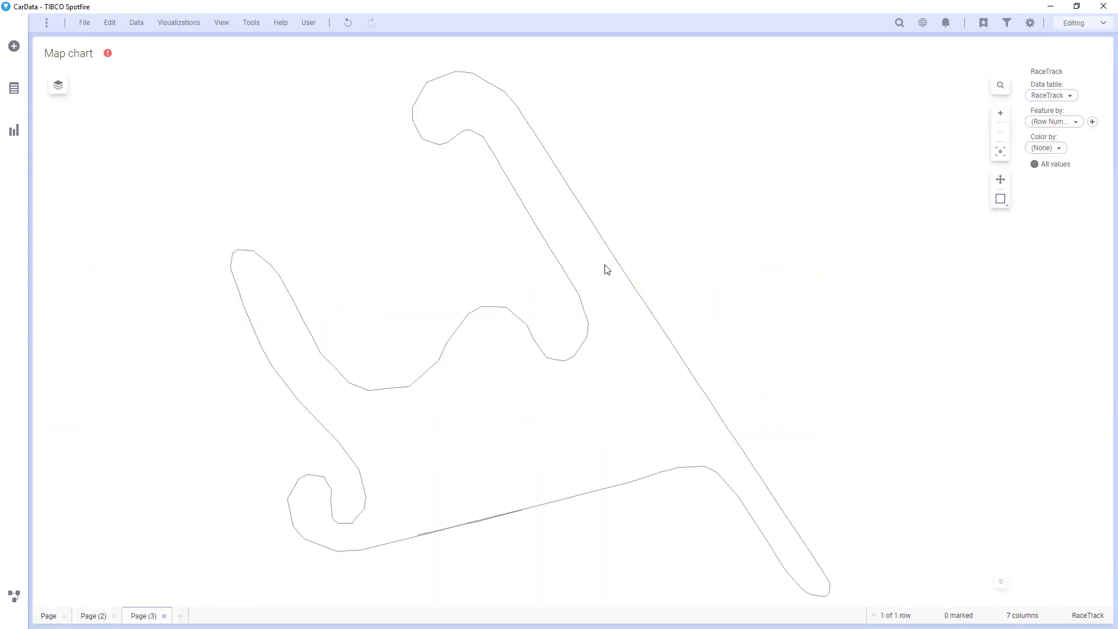
Step: Add a CarData marker layer to the map with coordinate reference system None
right_click(633, 143)
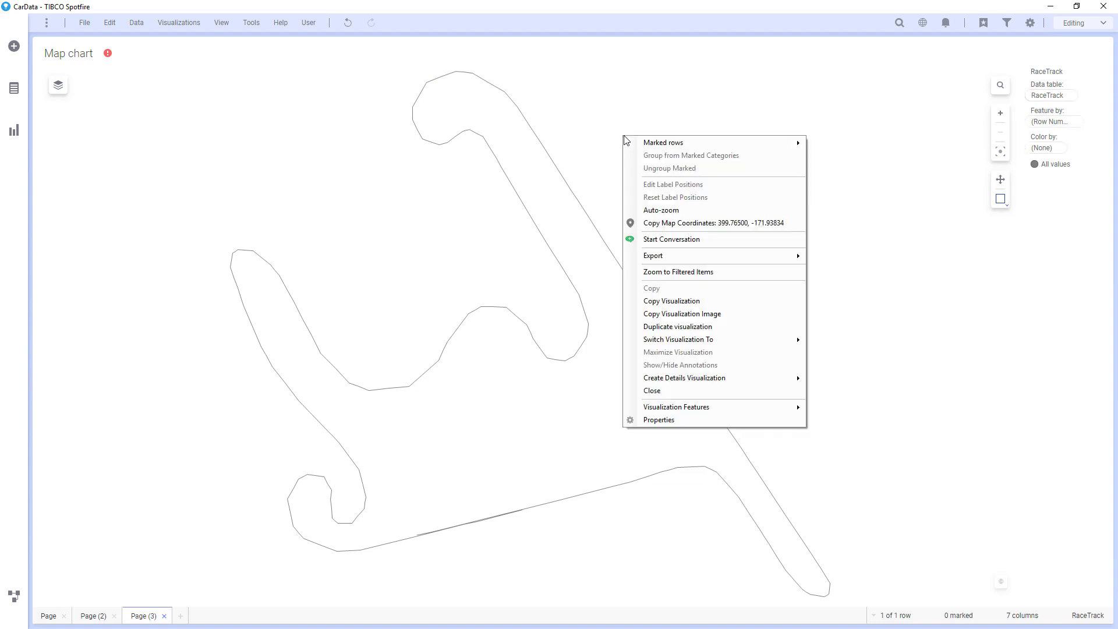
click(707, 420)
click(433, 245)
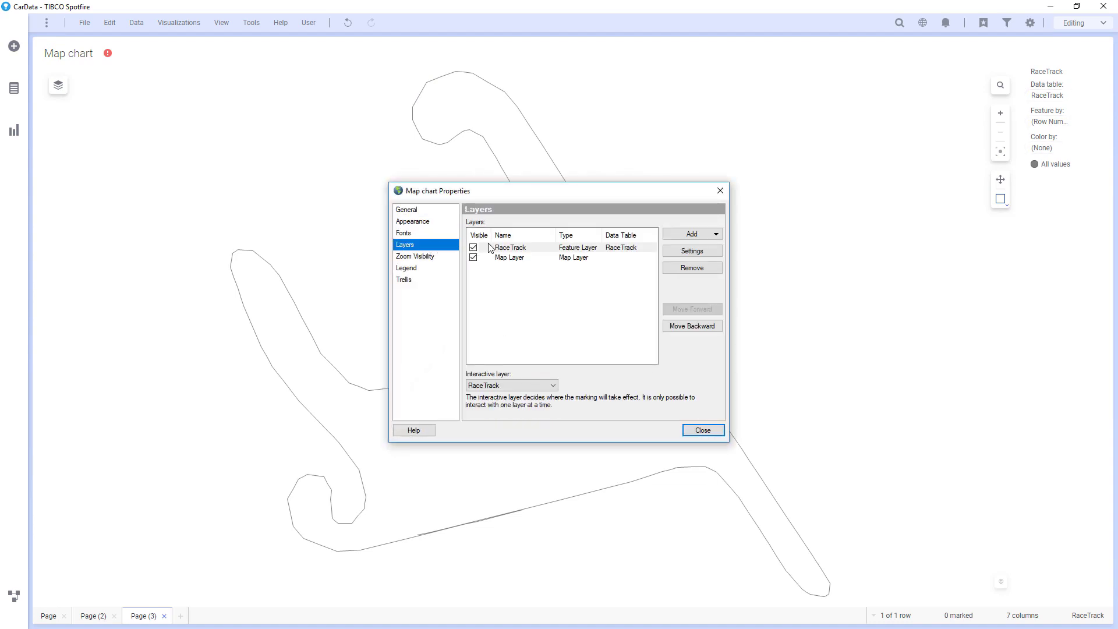
click(692, 233)
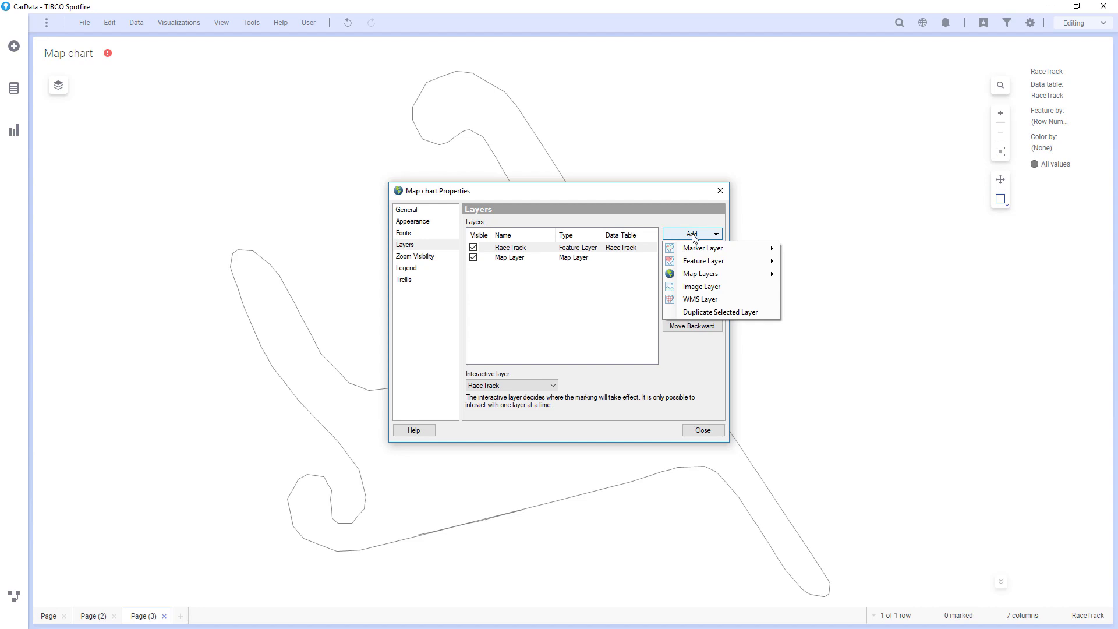
mouse_move(747, 250)
click(803, 250)
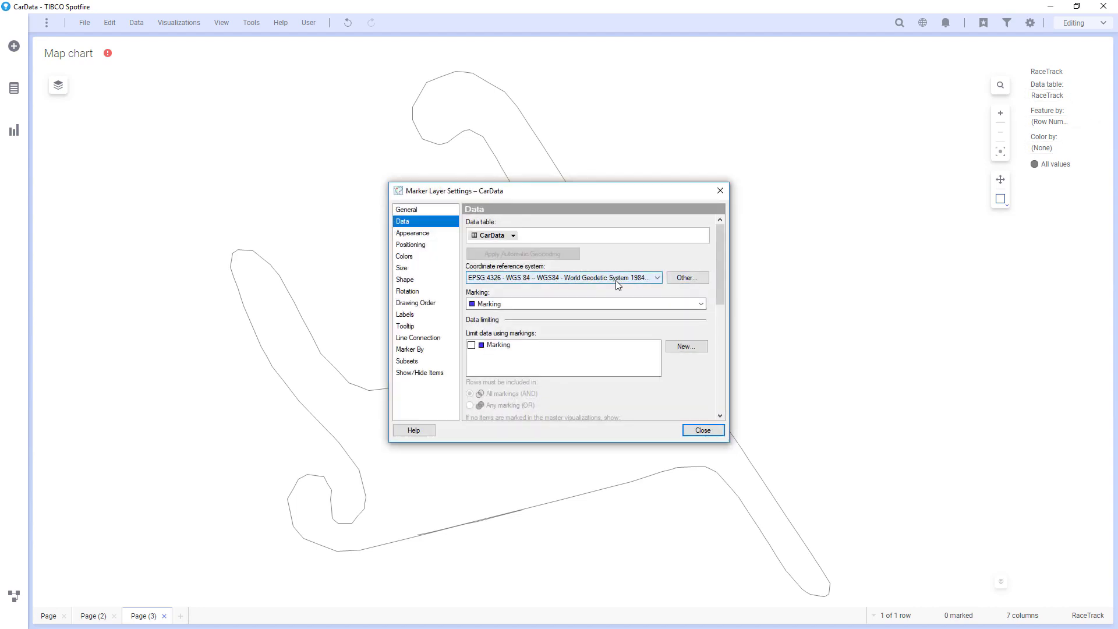
click(616, 278)
click(617, 292)
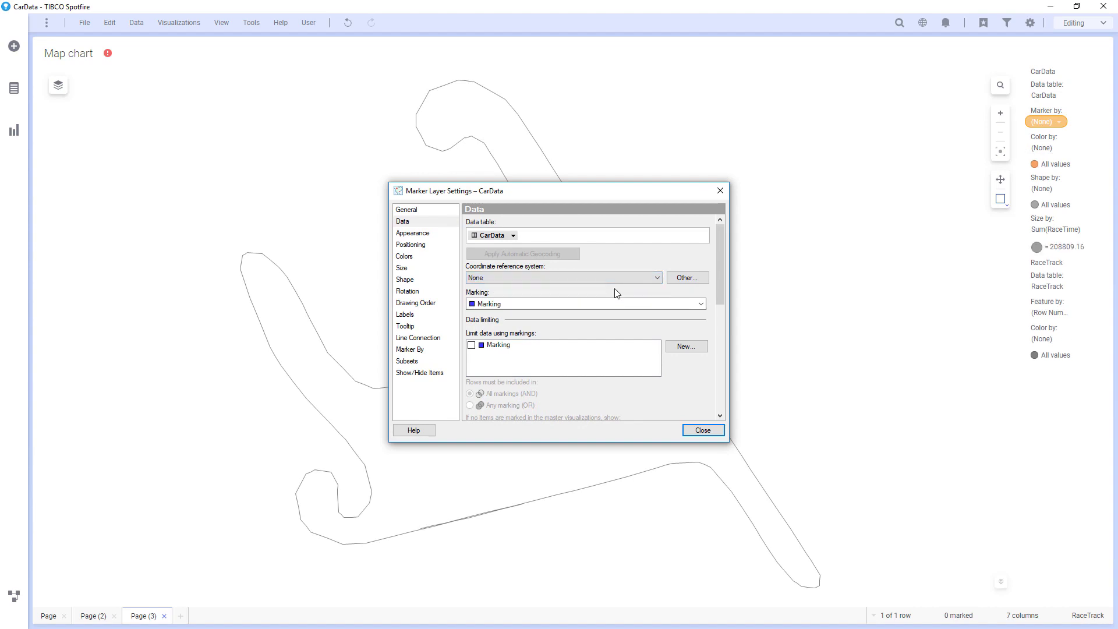
Step: Position markers by coordinate columns, using XPos as longitude with no aggregation
click(423, 245)
scroll(520, 290, down, 3)
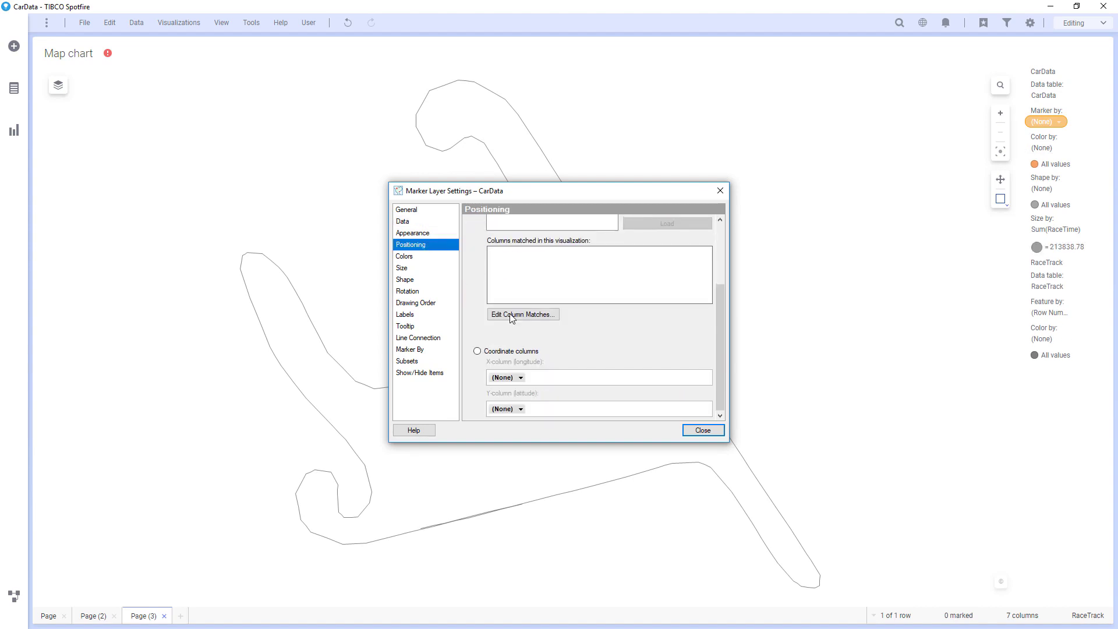
click(500, 352)
click(521, 378)
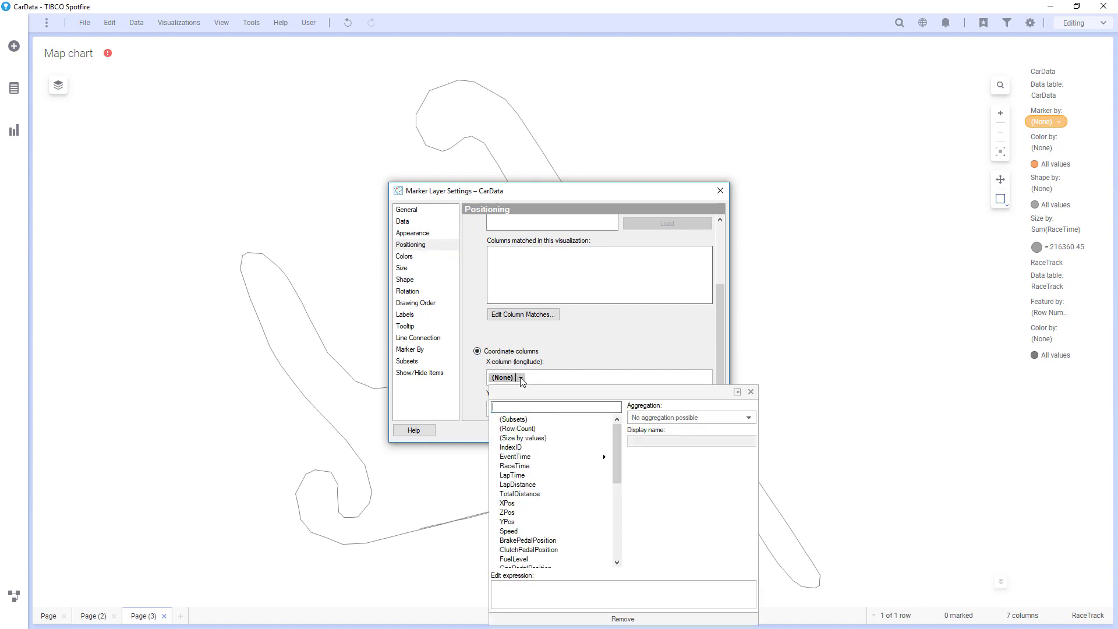
click(507, 503)
click(649, 418)
click(650, 444)
click(612, 343)
Step: Use YPos as the latitude column with no aggregation and close the marker layer settings
click(520, 409)
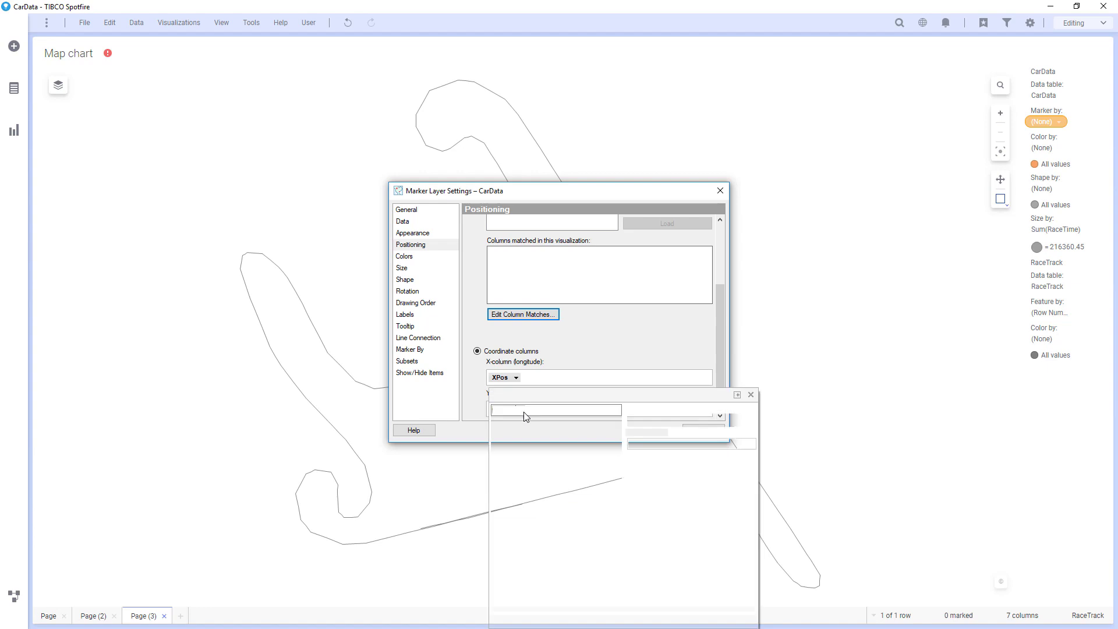
click(509, 524)
click(650, 420)
click(650, 446)
click(632, 351)
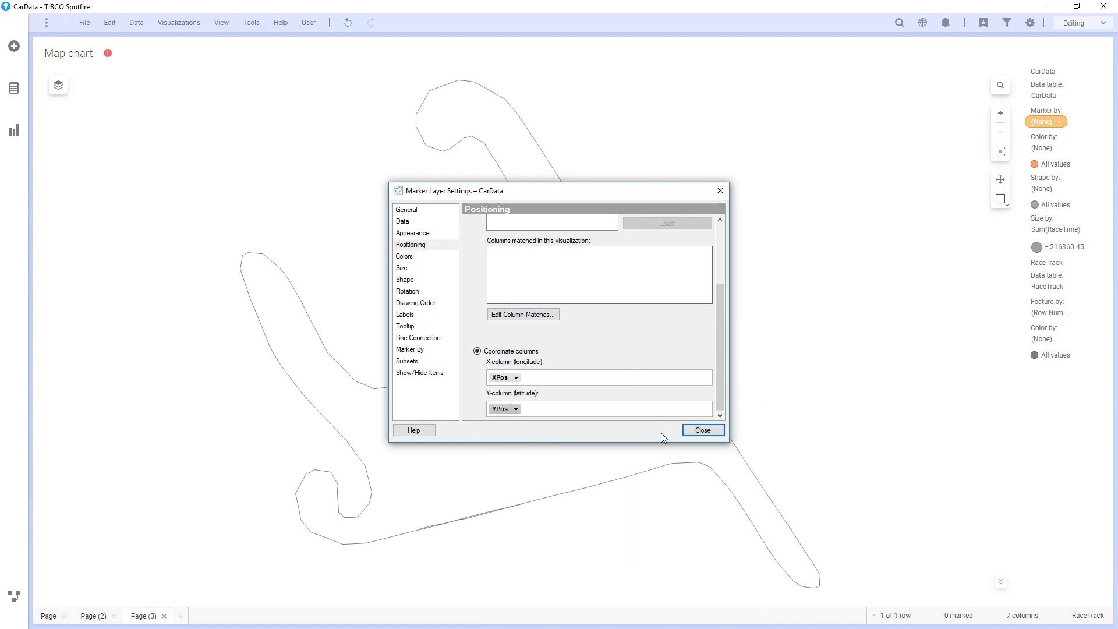
click(693, 430)
Step: Turn on the CarData layer's streaming time-range limit on EventTime, set to 5 seconds
drag(628, 200, 871, 83)
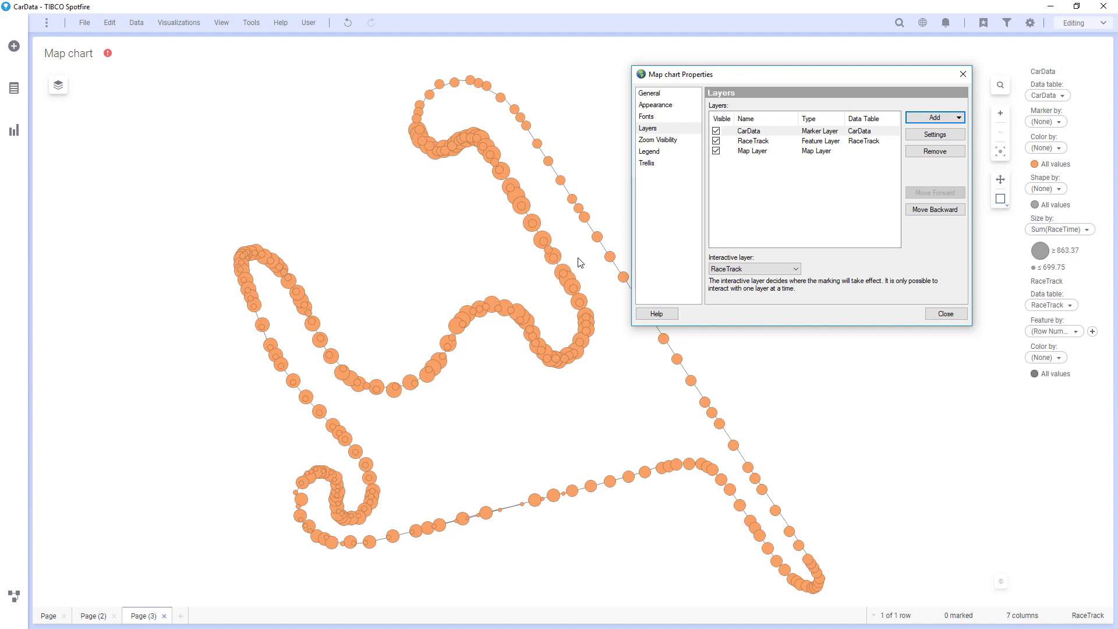
click(919, 135)
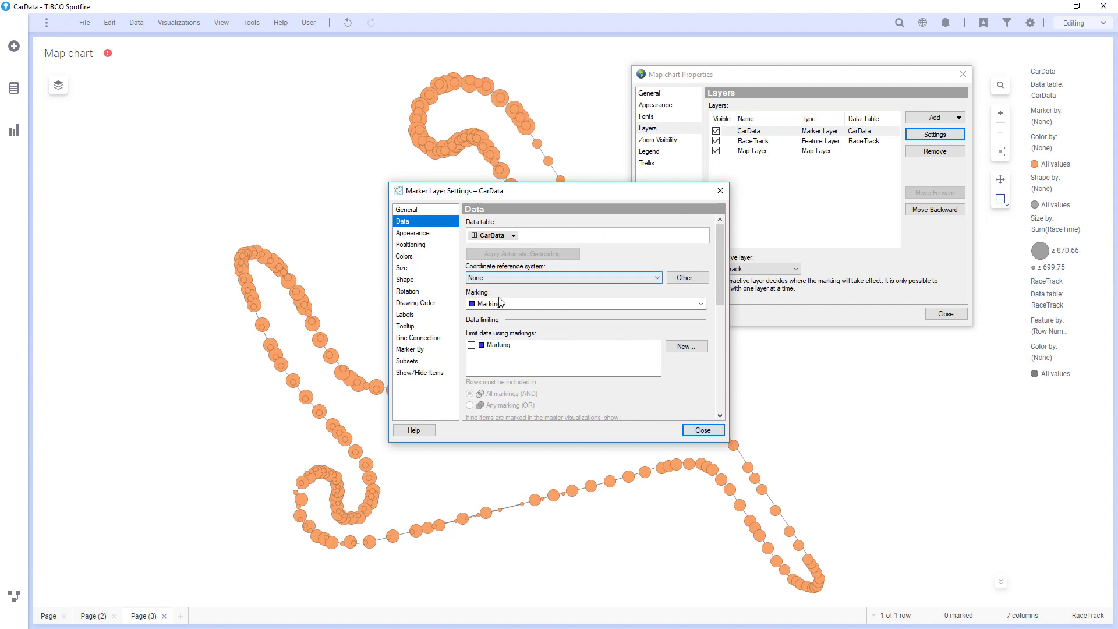
scroll(499, 301, down, 3)
click(572, 327)
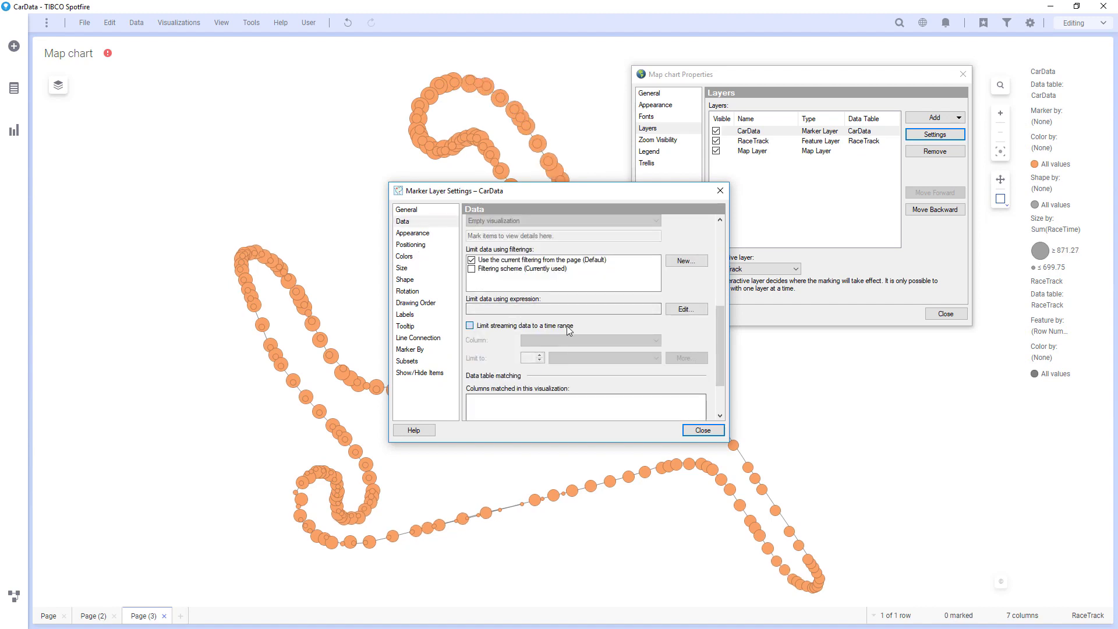
click(562, 359)
click(562, 369)
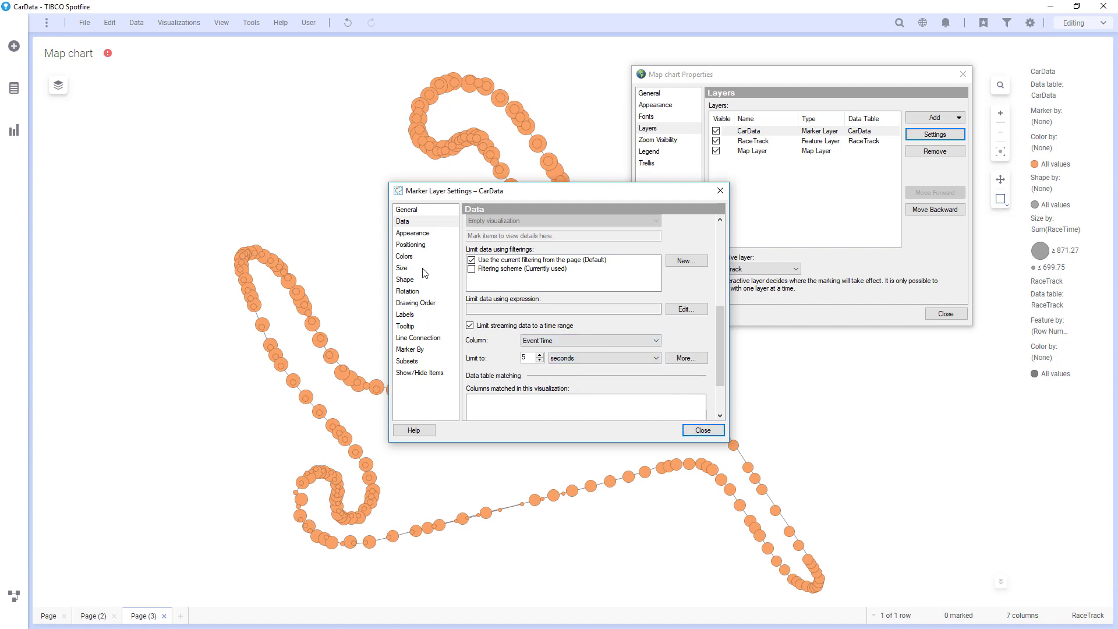
click(406, 210)
mouse_move(425, 198)
mouse_down()
mouse_move(710, 155)
mouse_move(741, 134)
mouse_up()
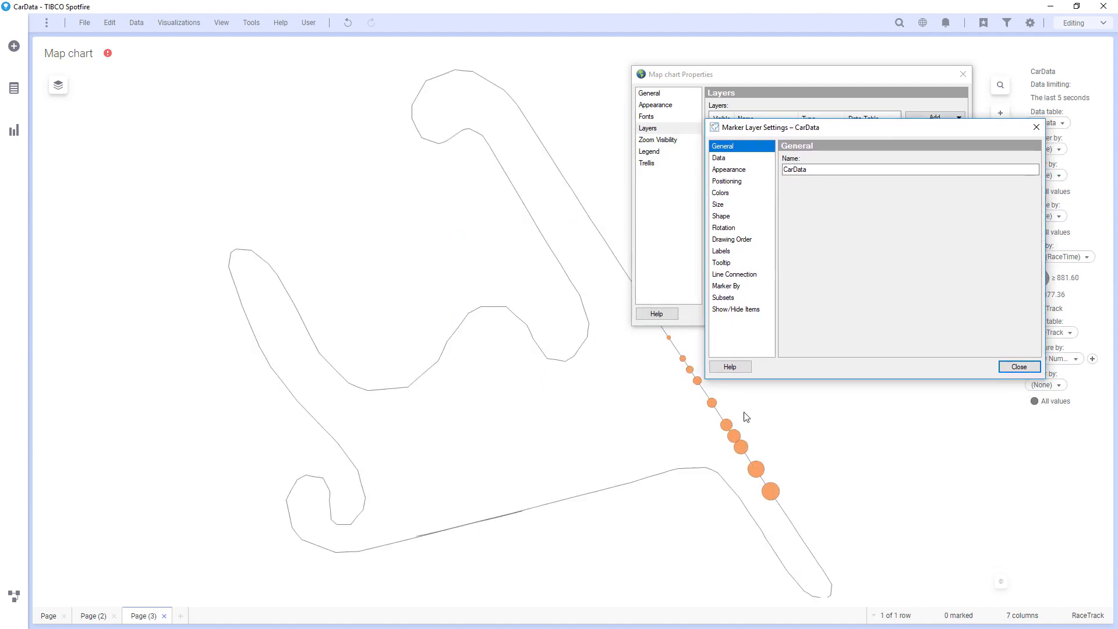
Step: Remove RaceTime as the marker size column
click(724, 206)
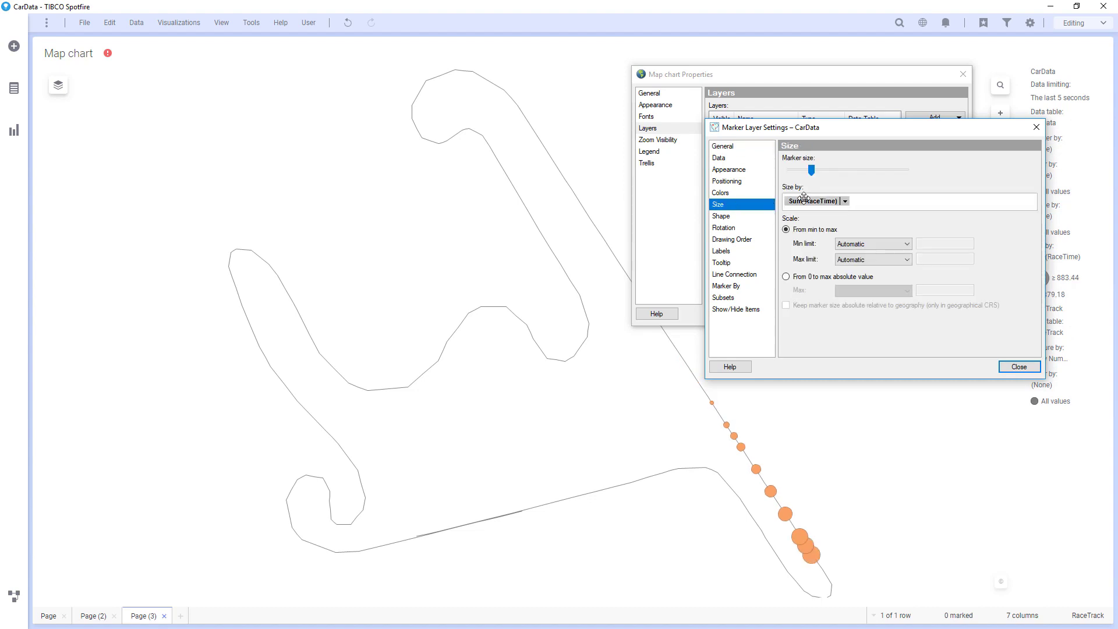
click(844, 201)
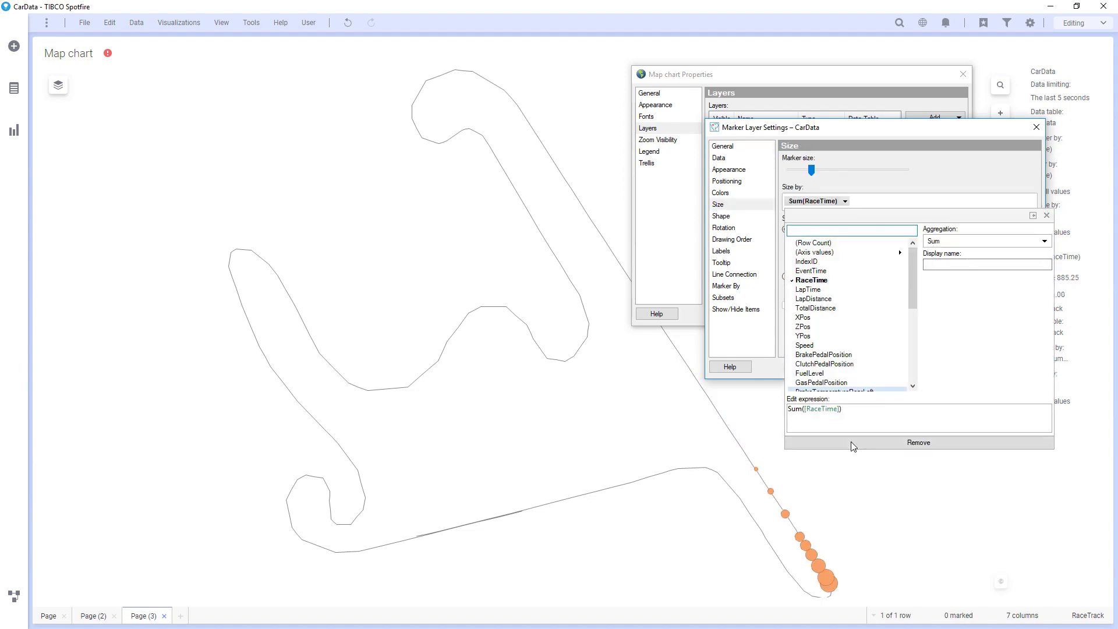
click(851, 441)
Step: Colour markers by EventTime and define the gradient minimum with a custom expression
click(729, 194)
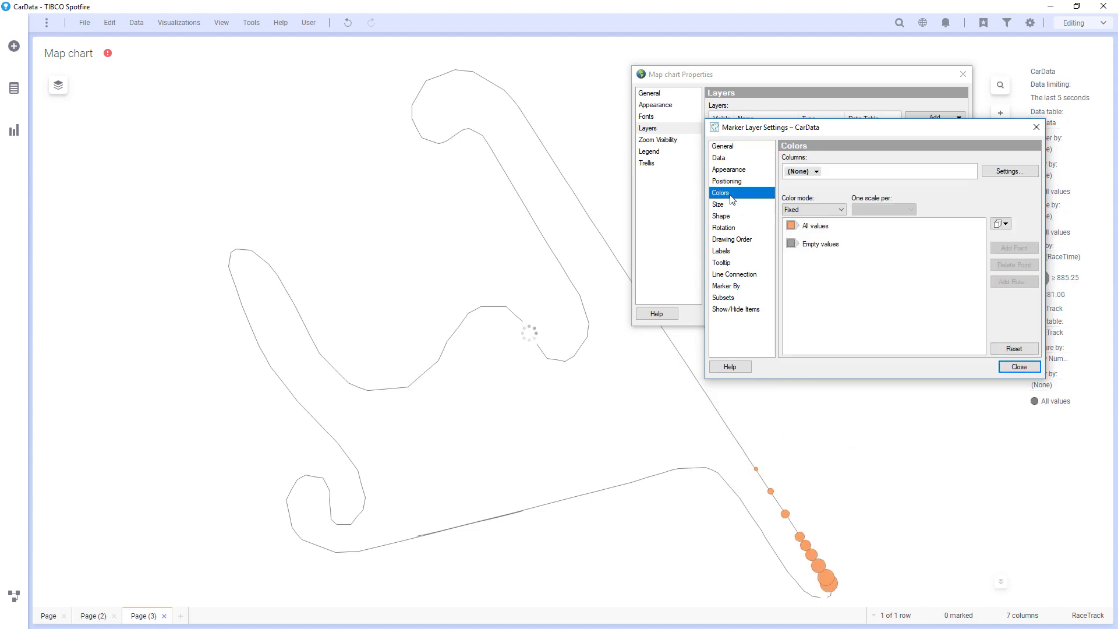
click(817, 172)
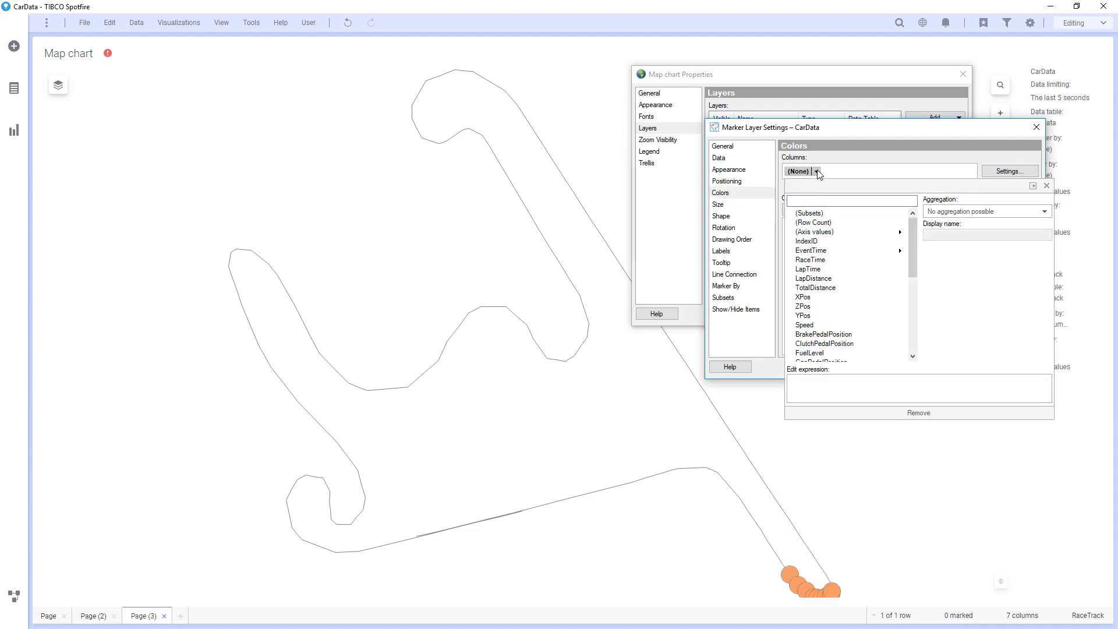
click(827, 252)
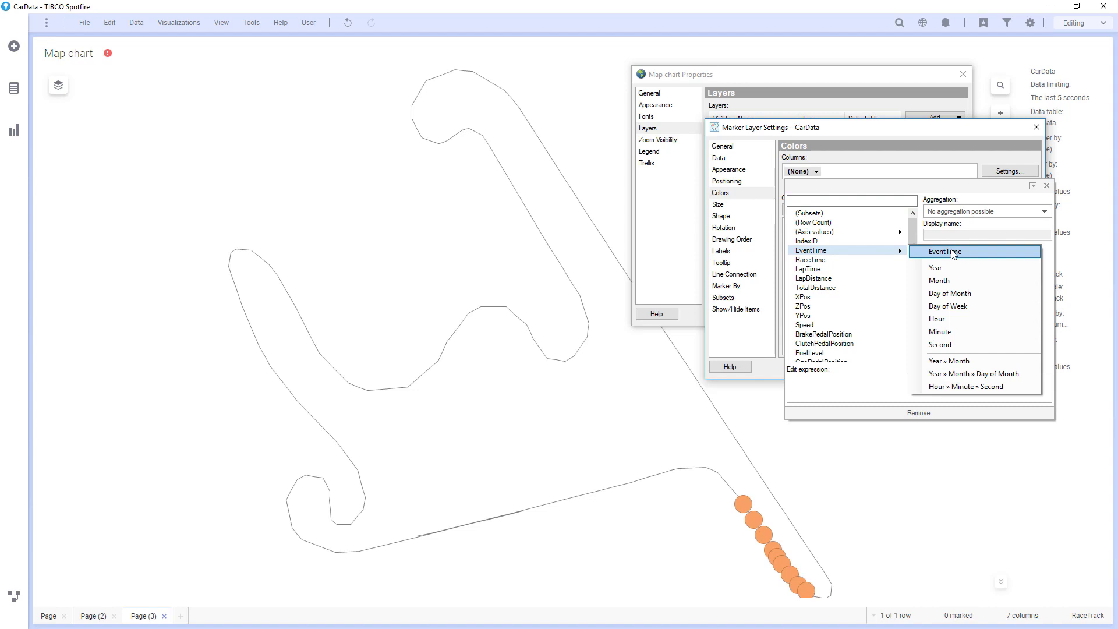
click(953, 255)
click(889, 158)
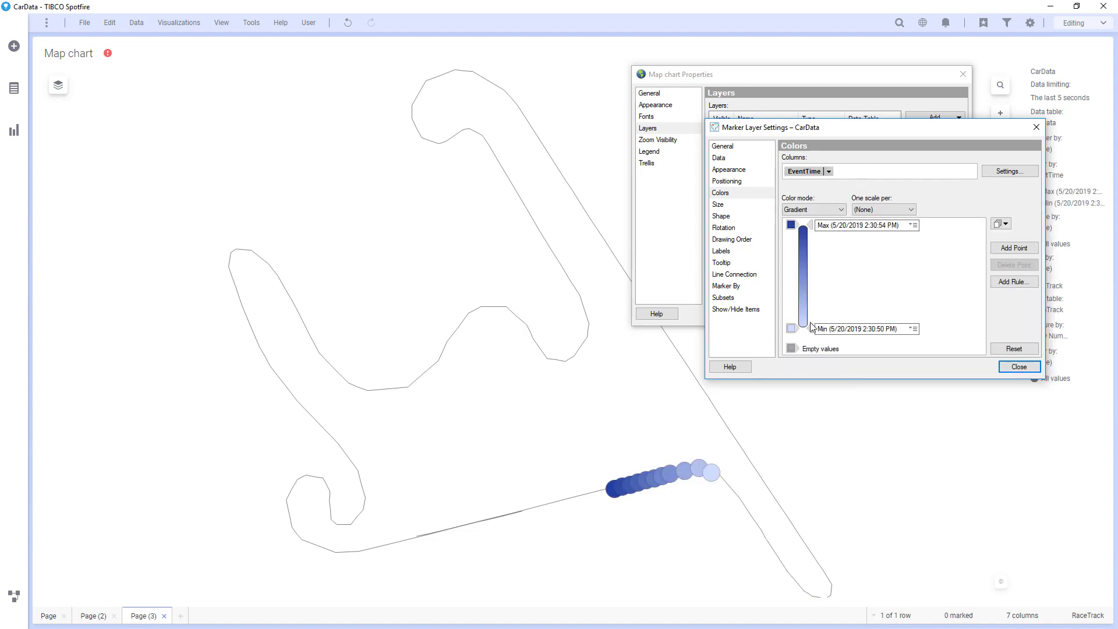
click(913, 329)
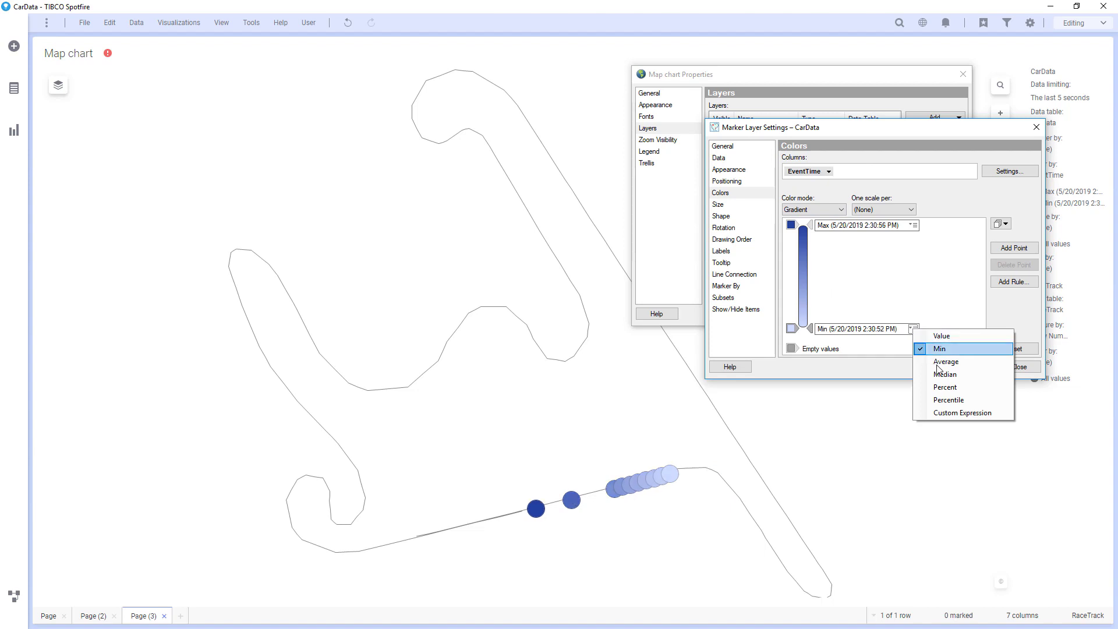
click(942, 414)
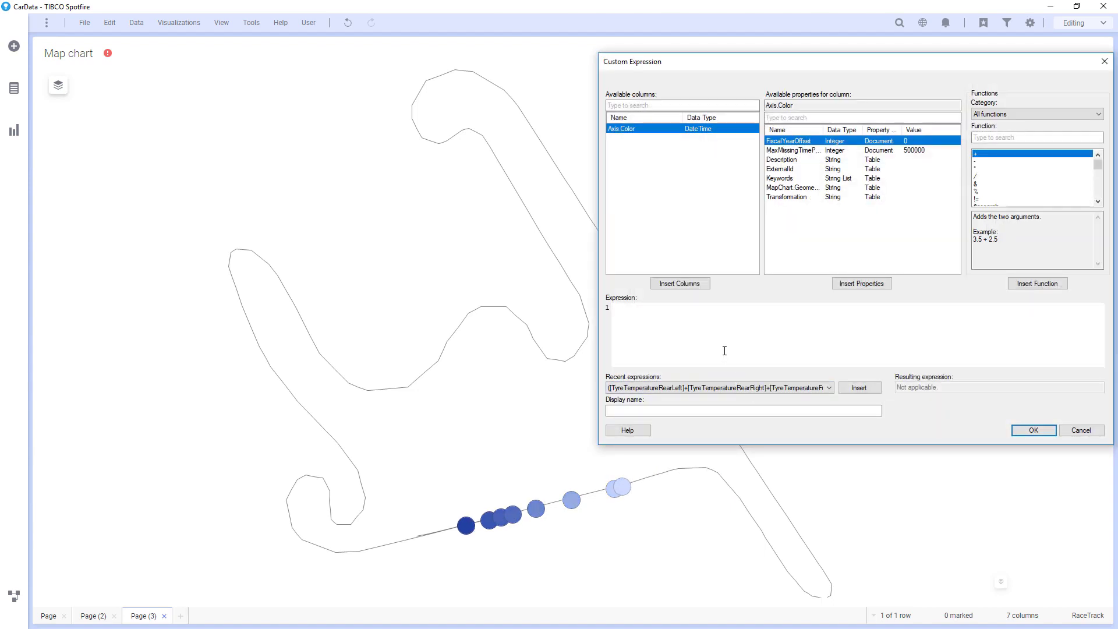
Step: Set the gradient minimum expression to Max([Axis.Color])-Seconds(5) and close the marker layer settings
text(Max()
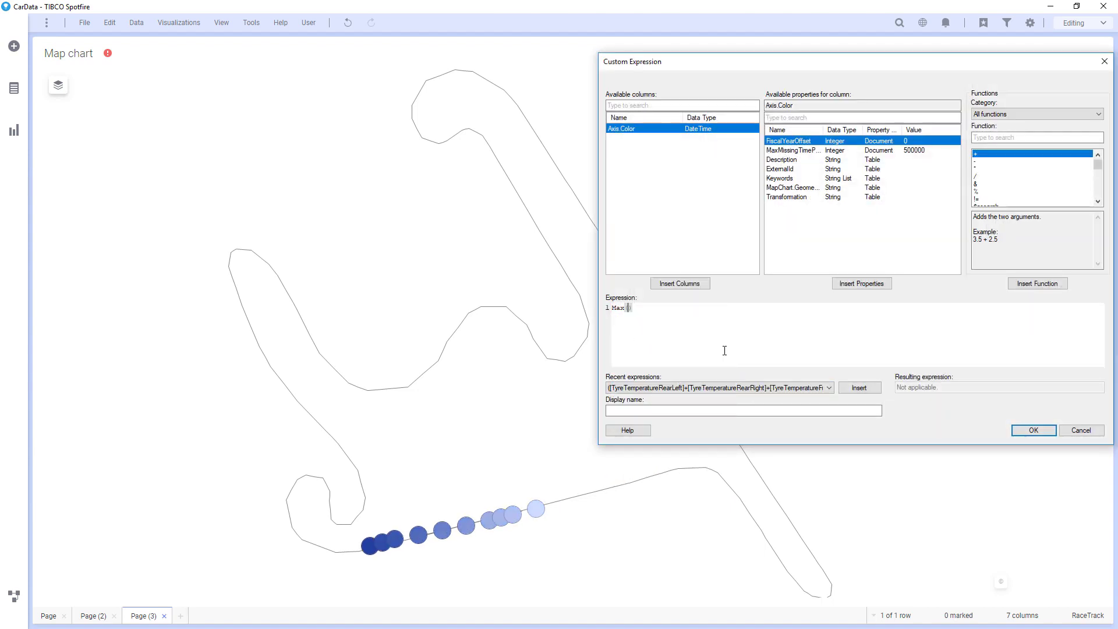
click(692, 284)
click(699, 307)
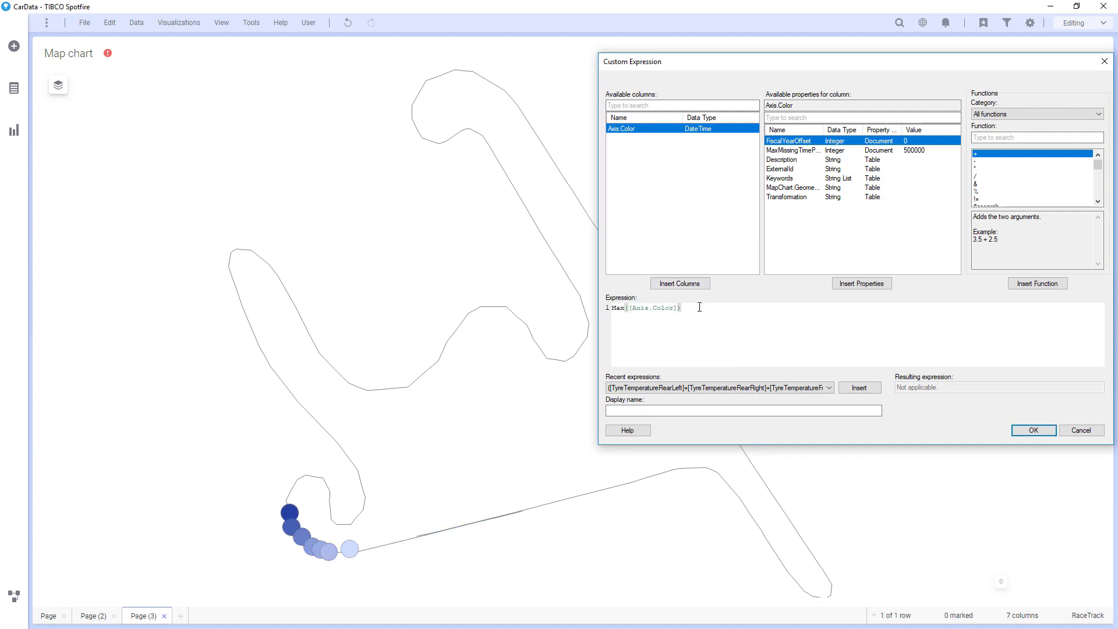
text(-Secon)
key(Return)
text(5)
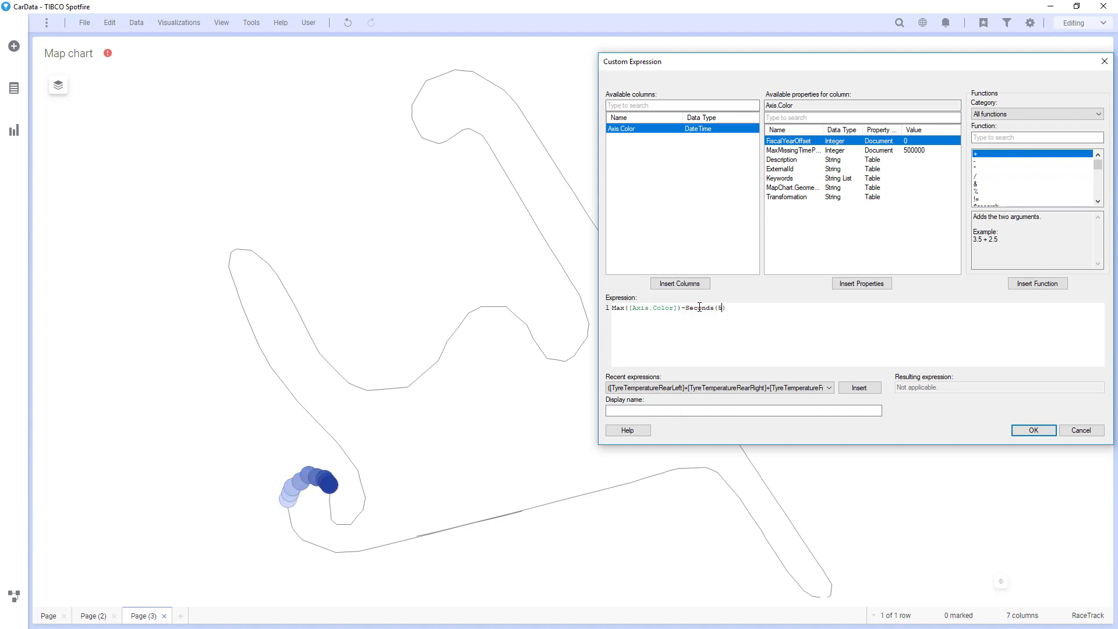
click(1028, 431)
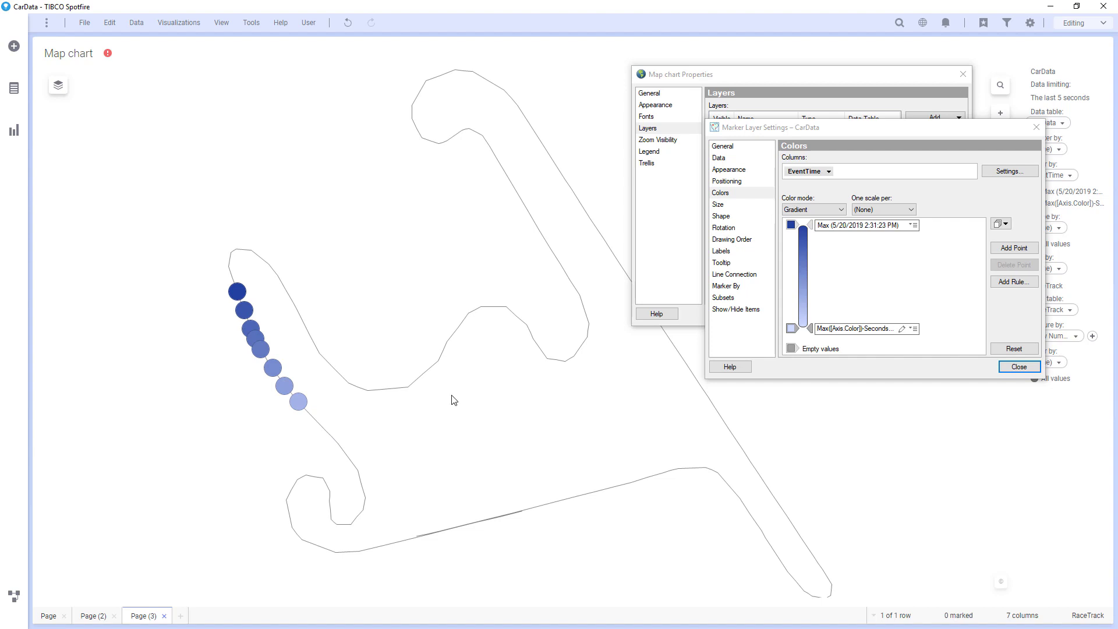
click(1018, 367)
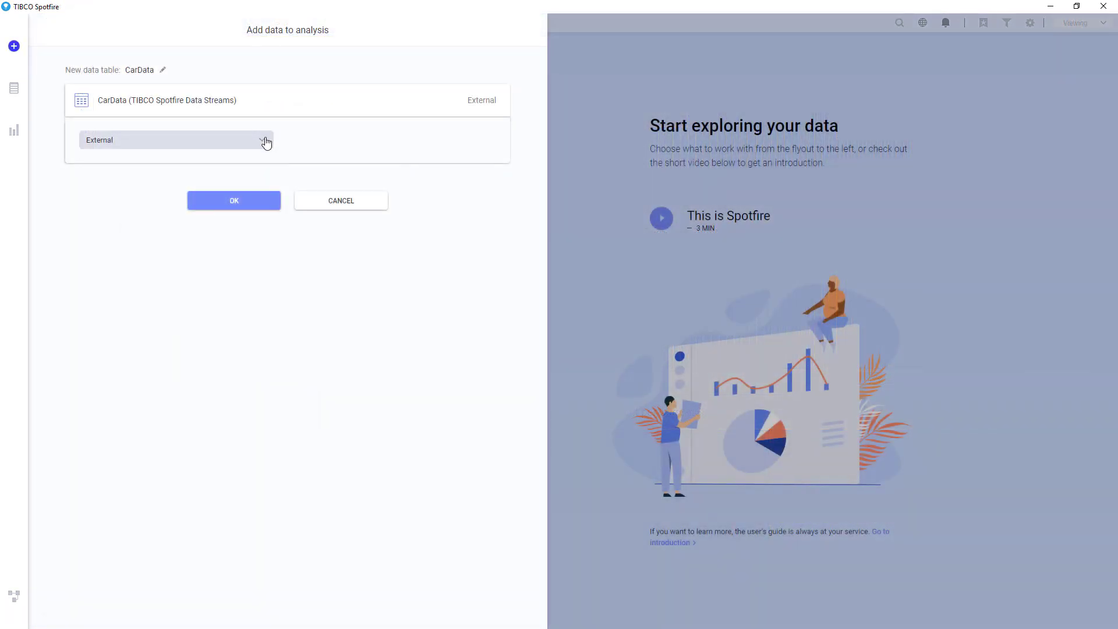
Step: Import CarData into the in-memory engine and add it to the analysis
click(266, 142)
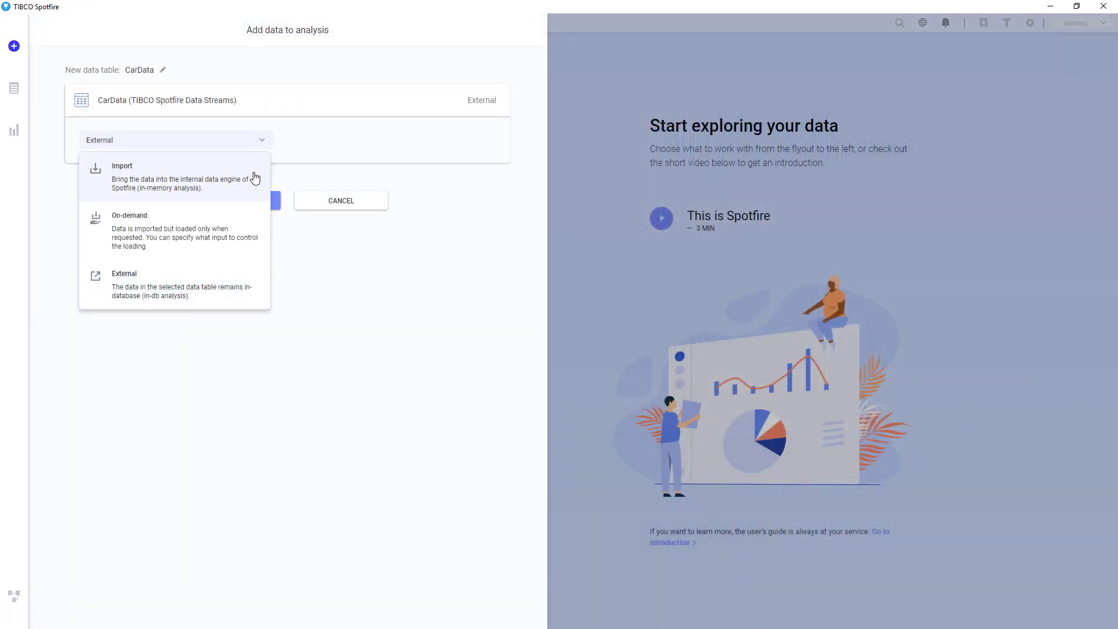
click(254, 176)
click(254, 200)
Step: Start a new calculated column and view its function categories
click(139, 26)
click(154, 68)
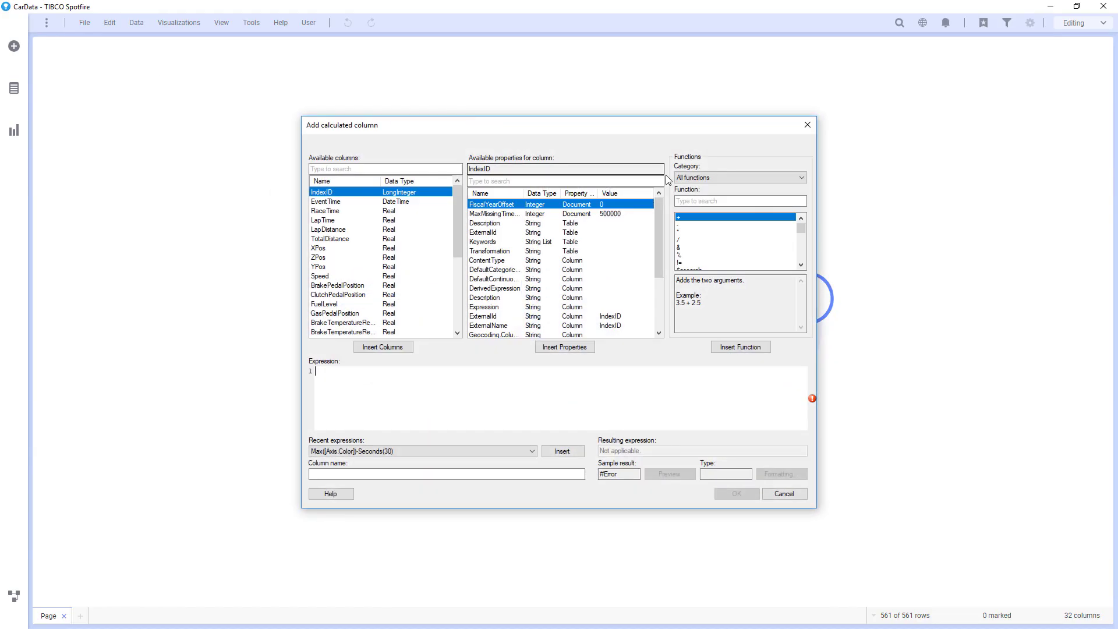
click(686, 178)
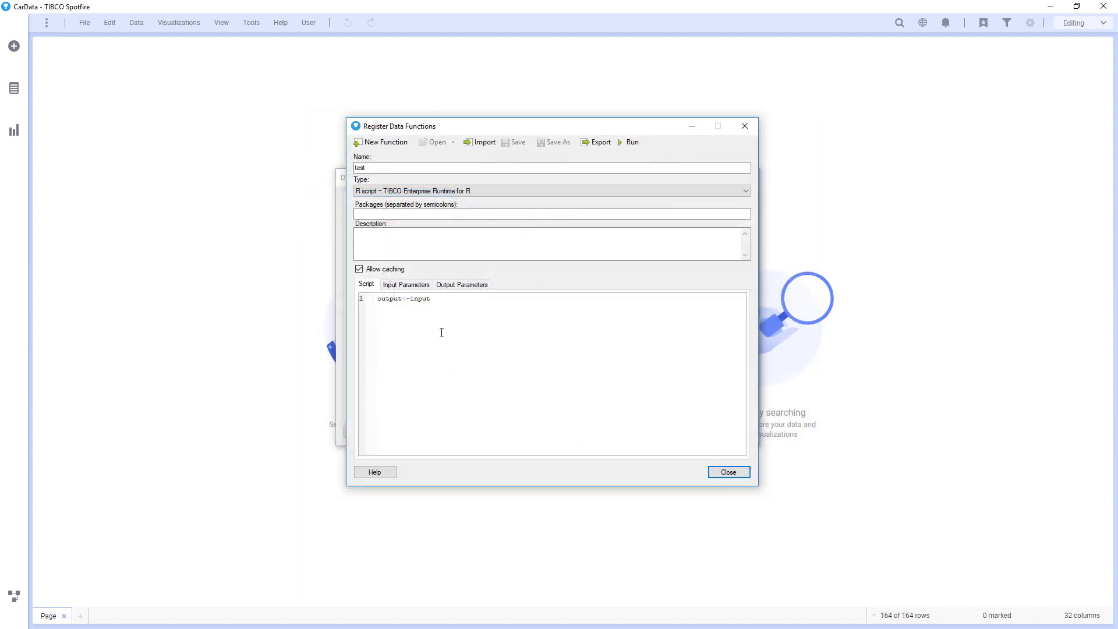
Step: Run the test data function with columns from CarData as input, then scroll the demo gallery
click(631, 142)
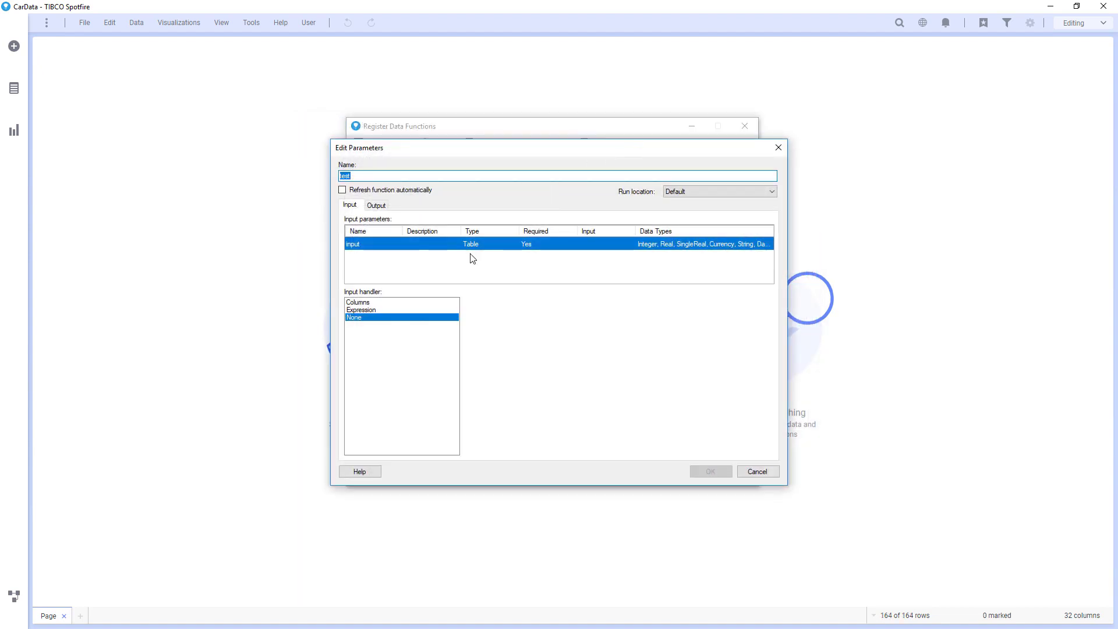
click(419, 303)
click(494, 305)
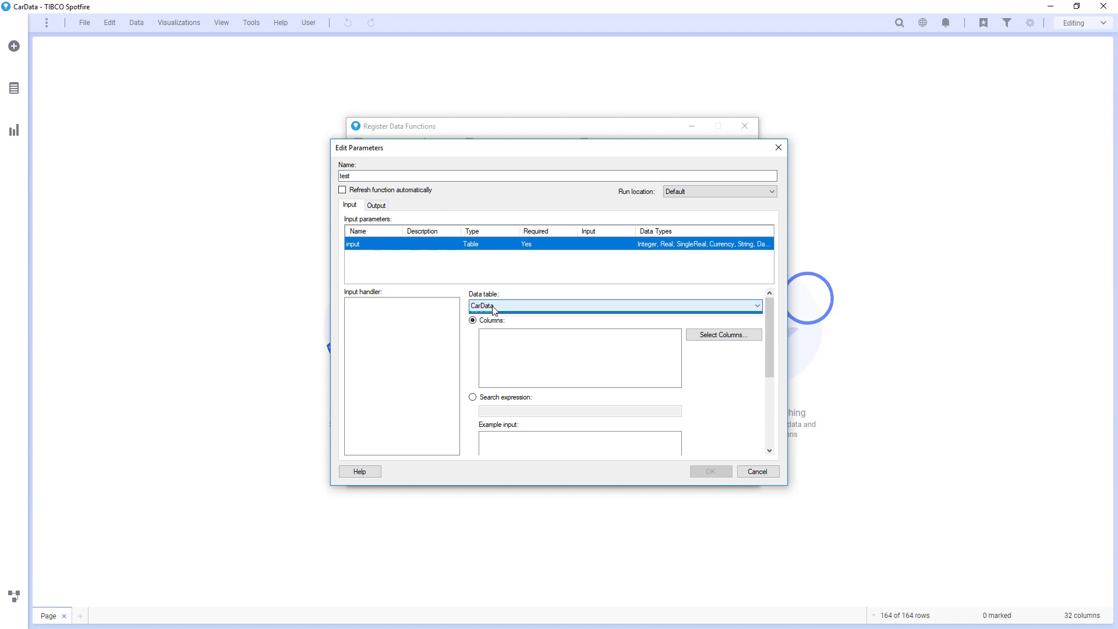
click(494, 305)
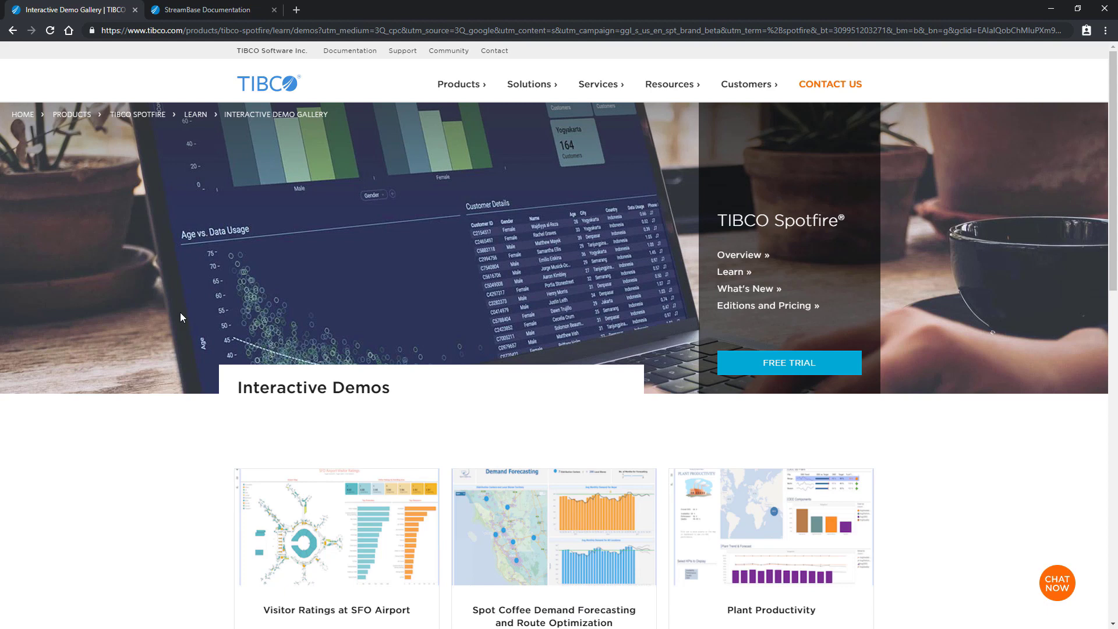
scroll(180, 317, down, 8)
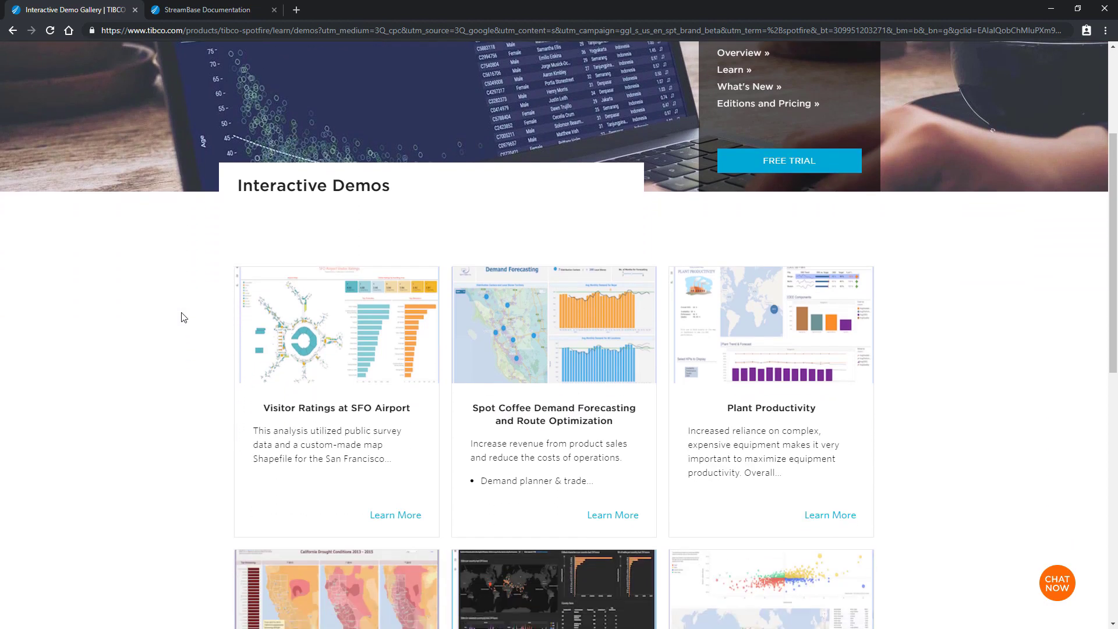
scroll(198, 318, down, 1)
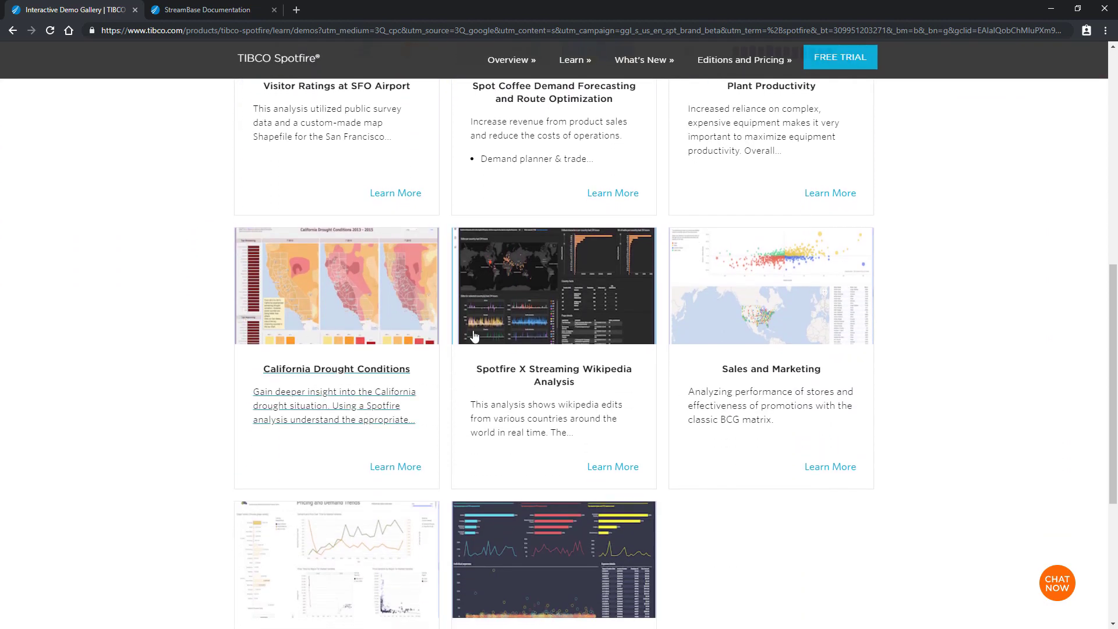